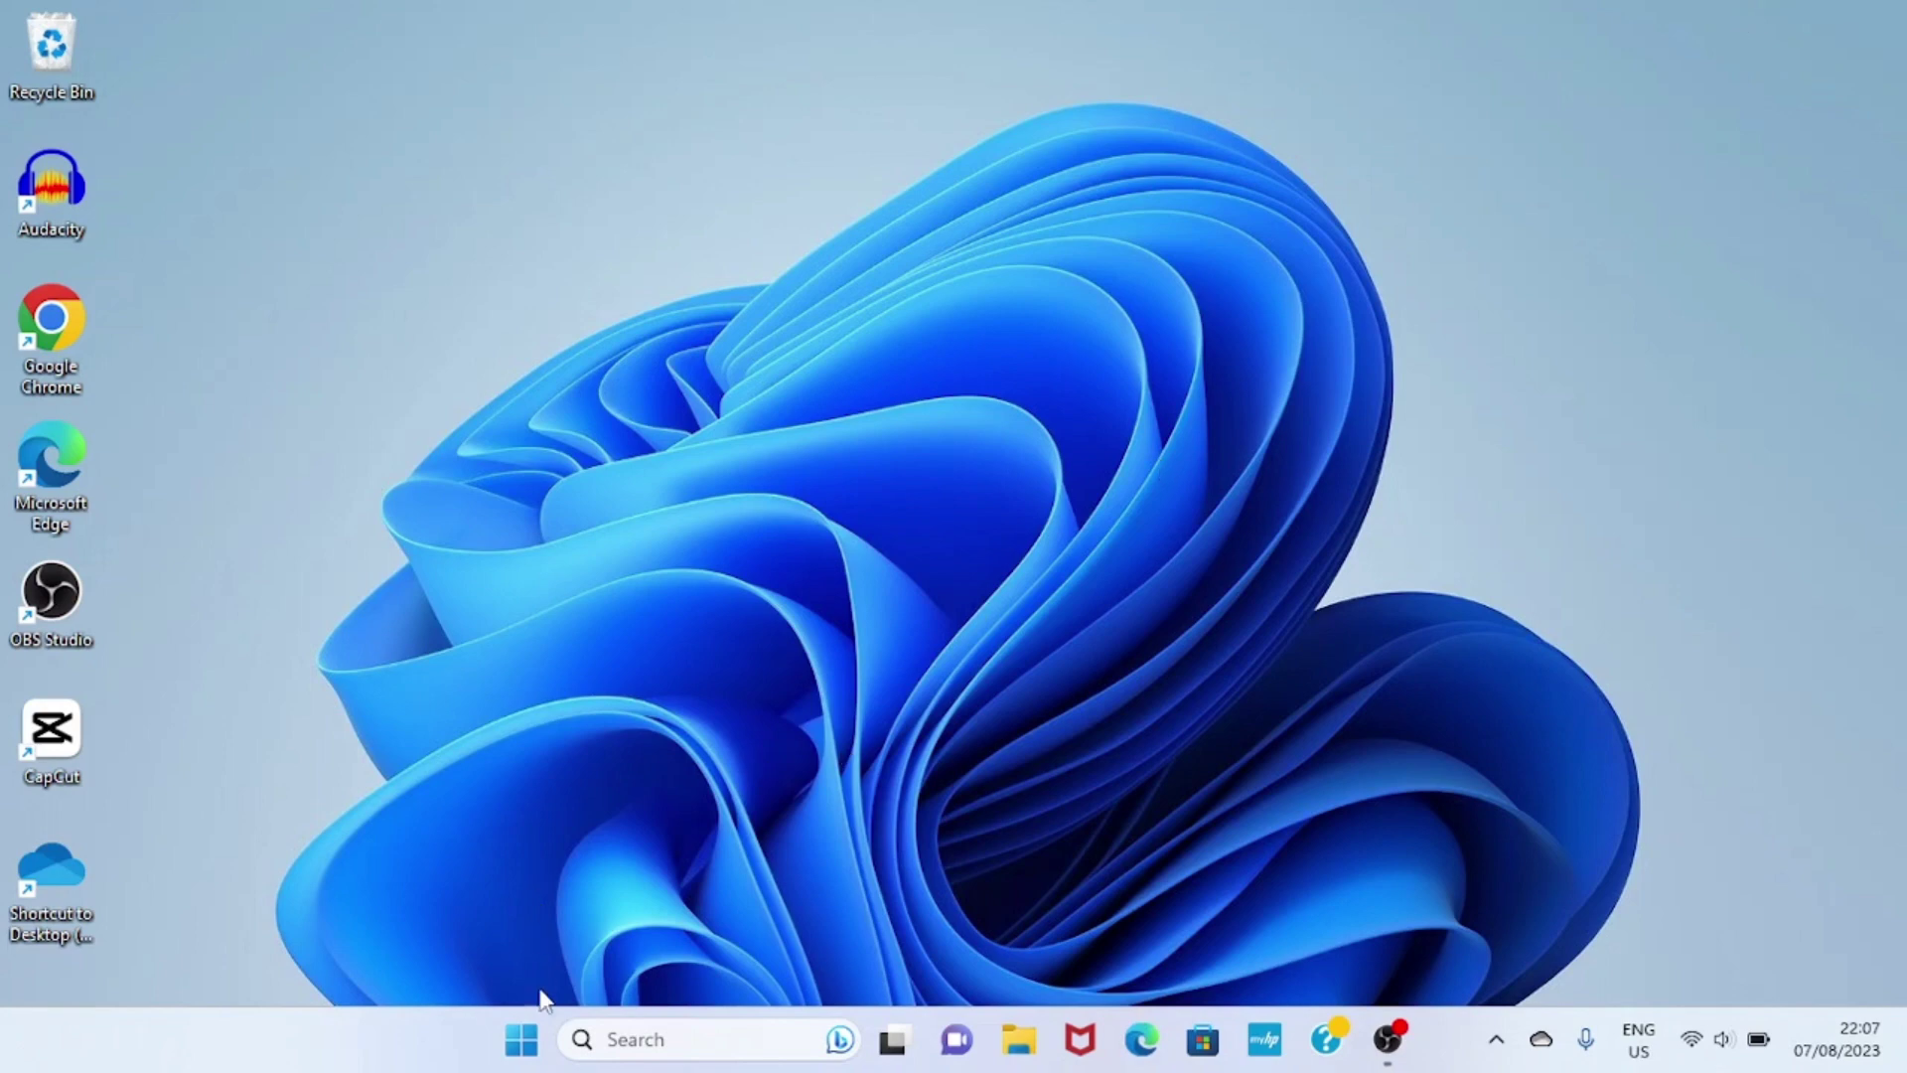
Step: Launch Excel by searching 'excel' from the Windows 11 Start menu
left_click(522, 1043)
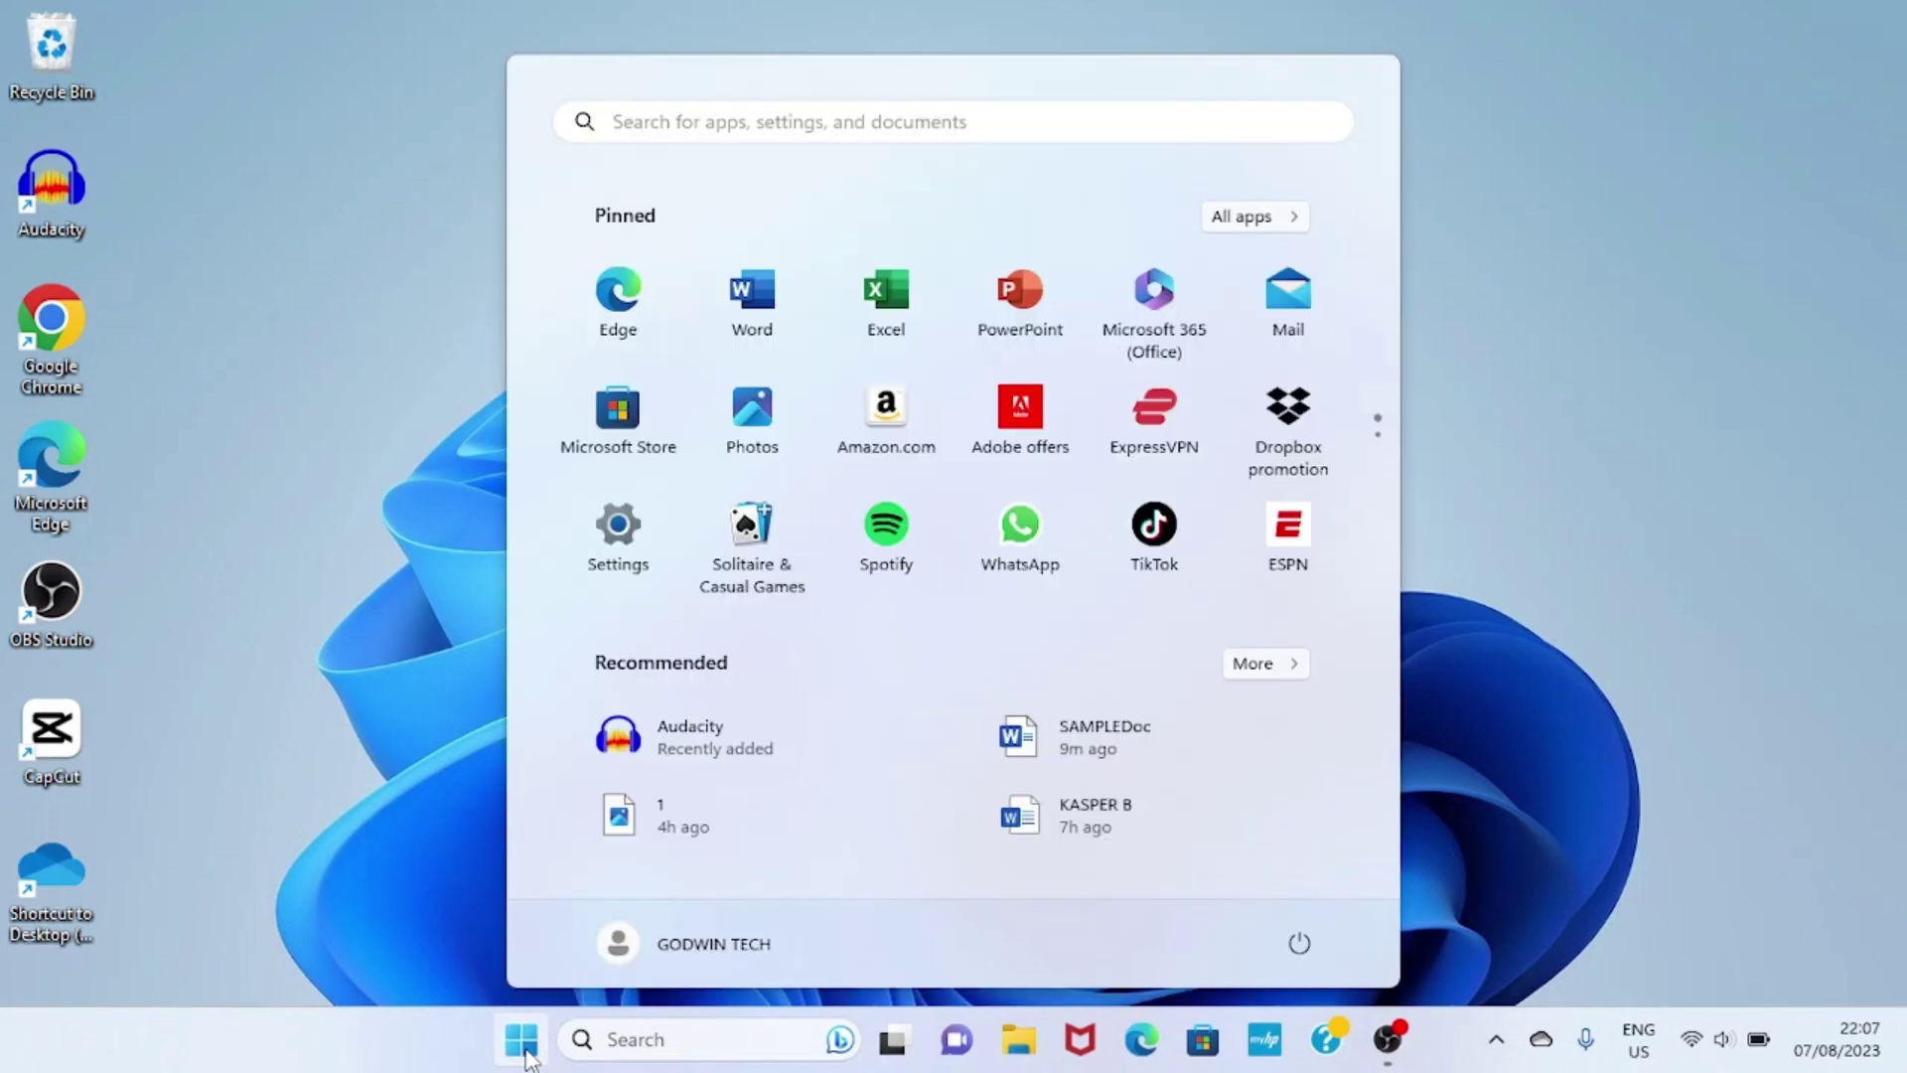
left_click(672, 109)
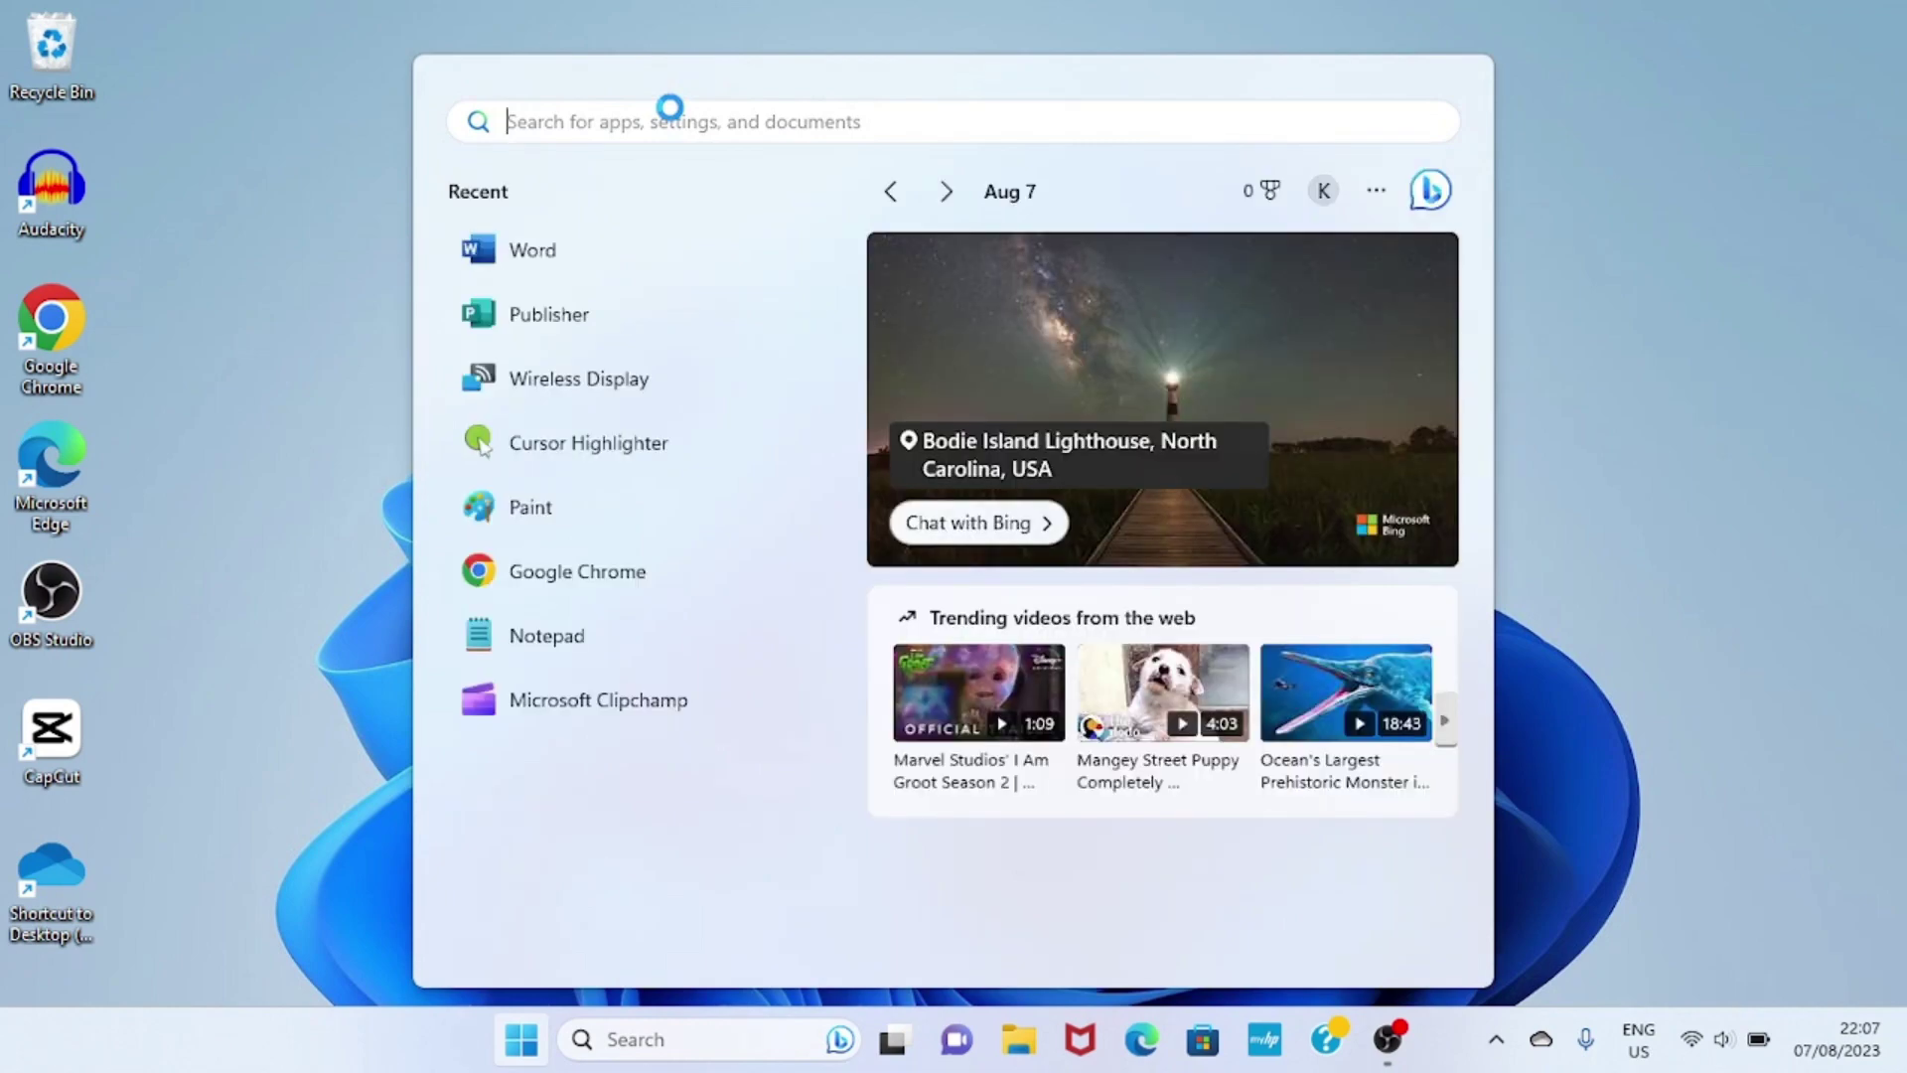
type("e")
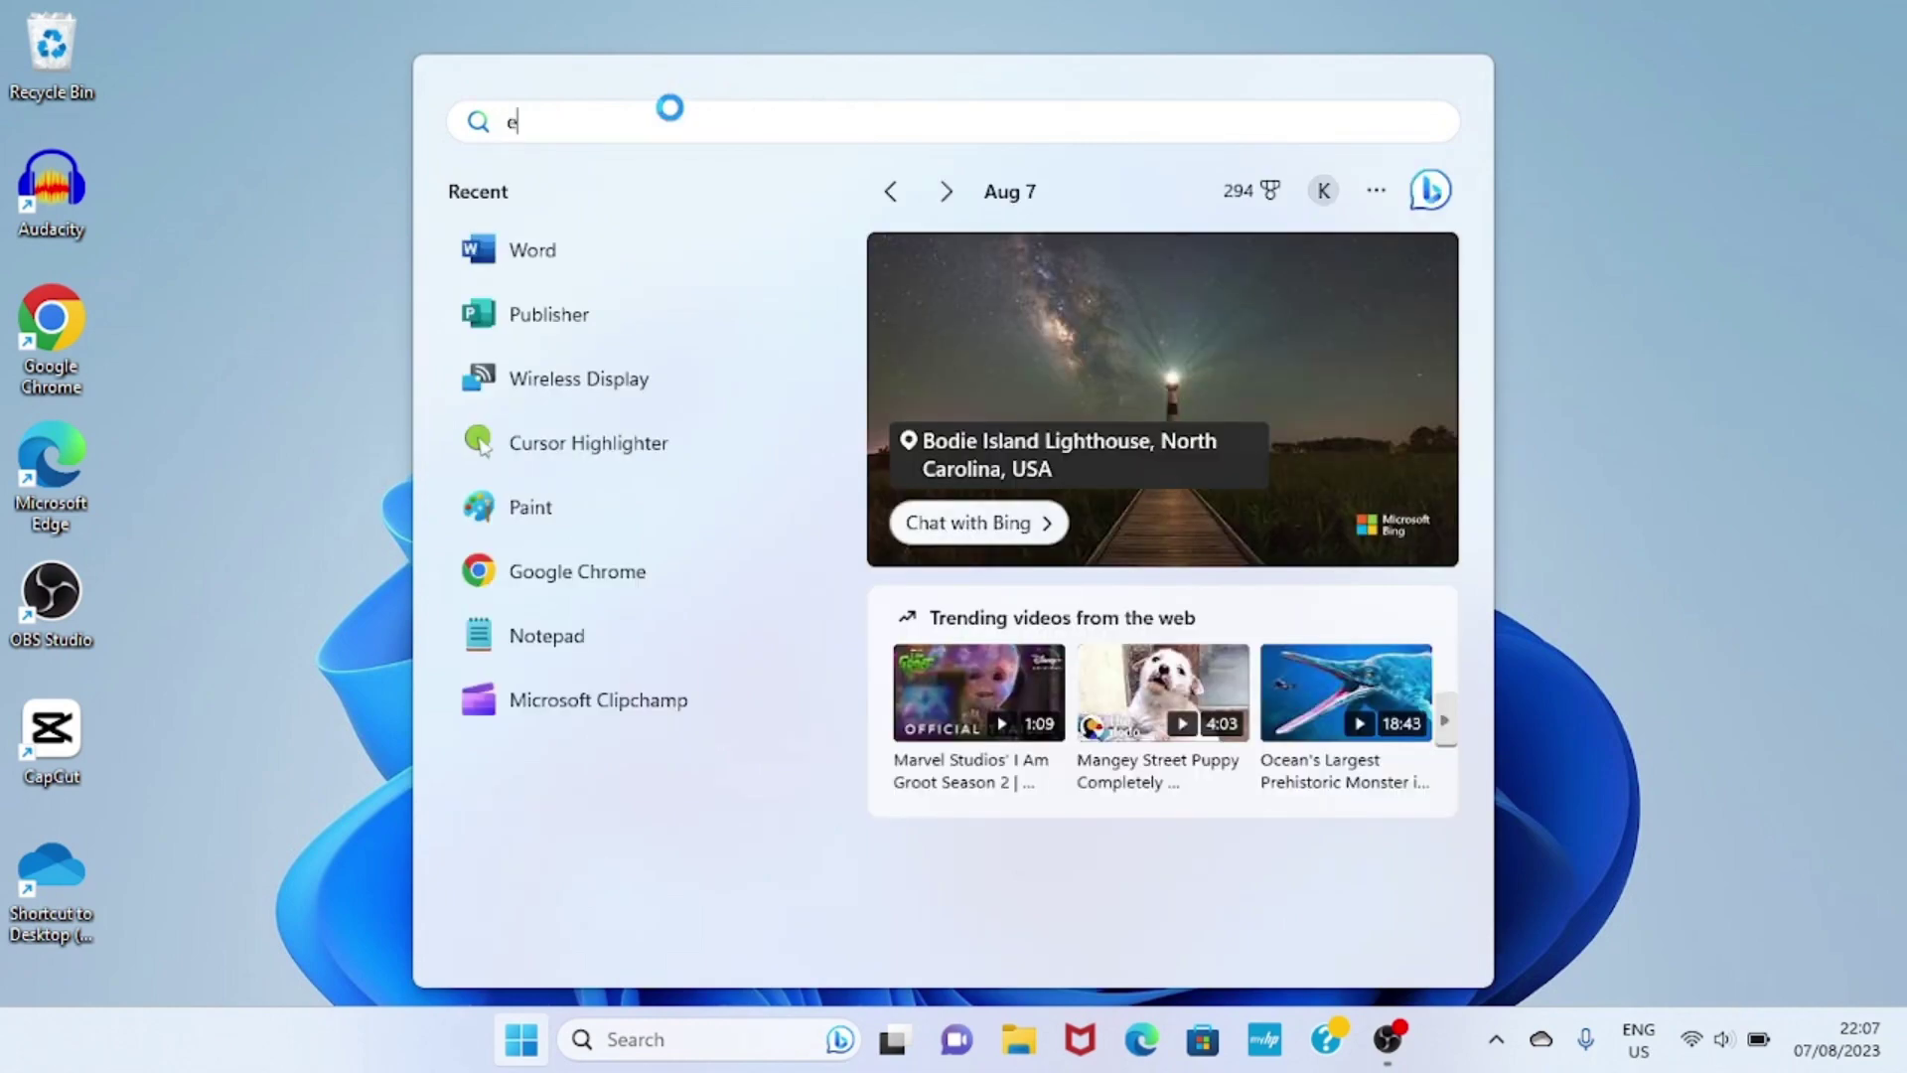
type("xcel")
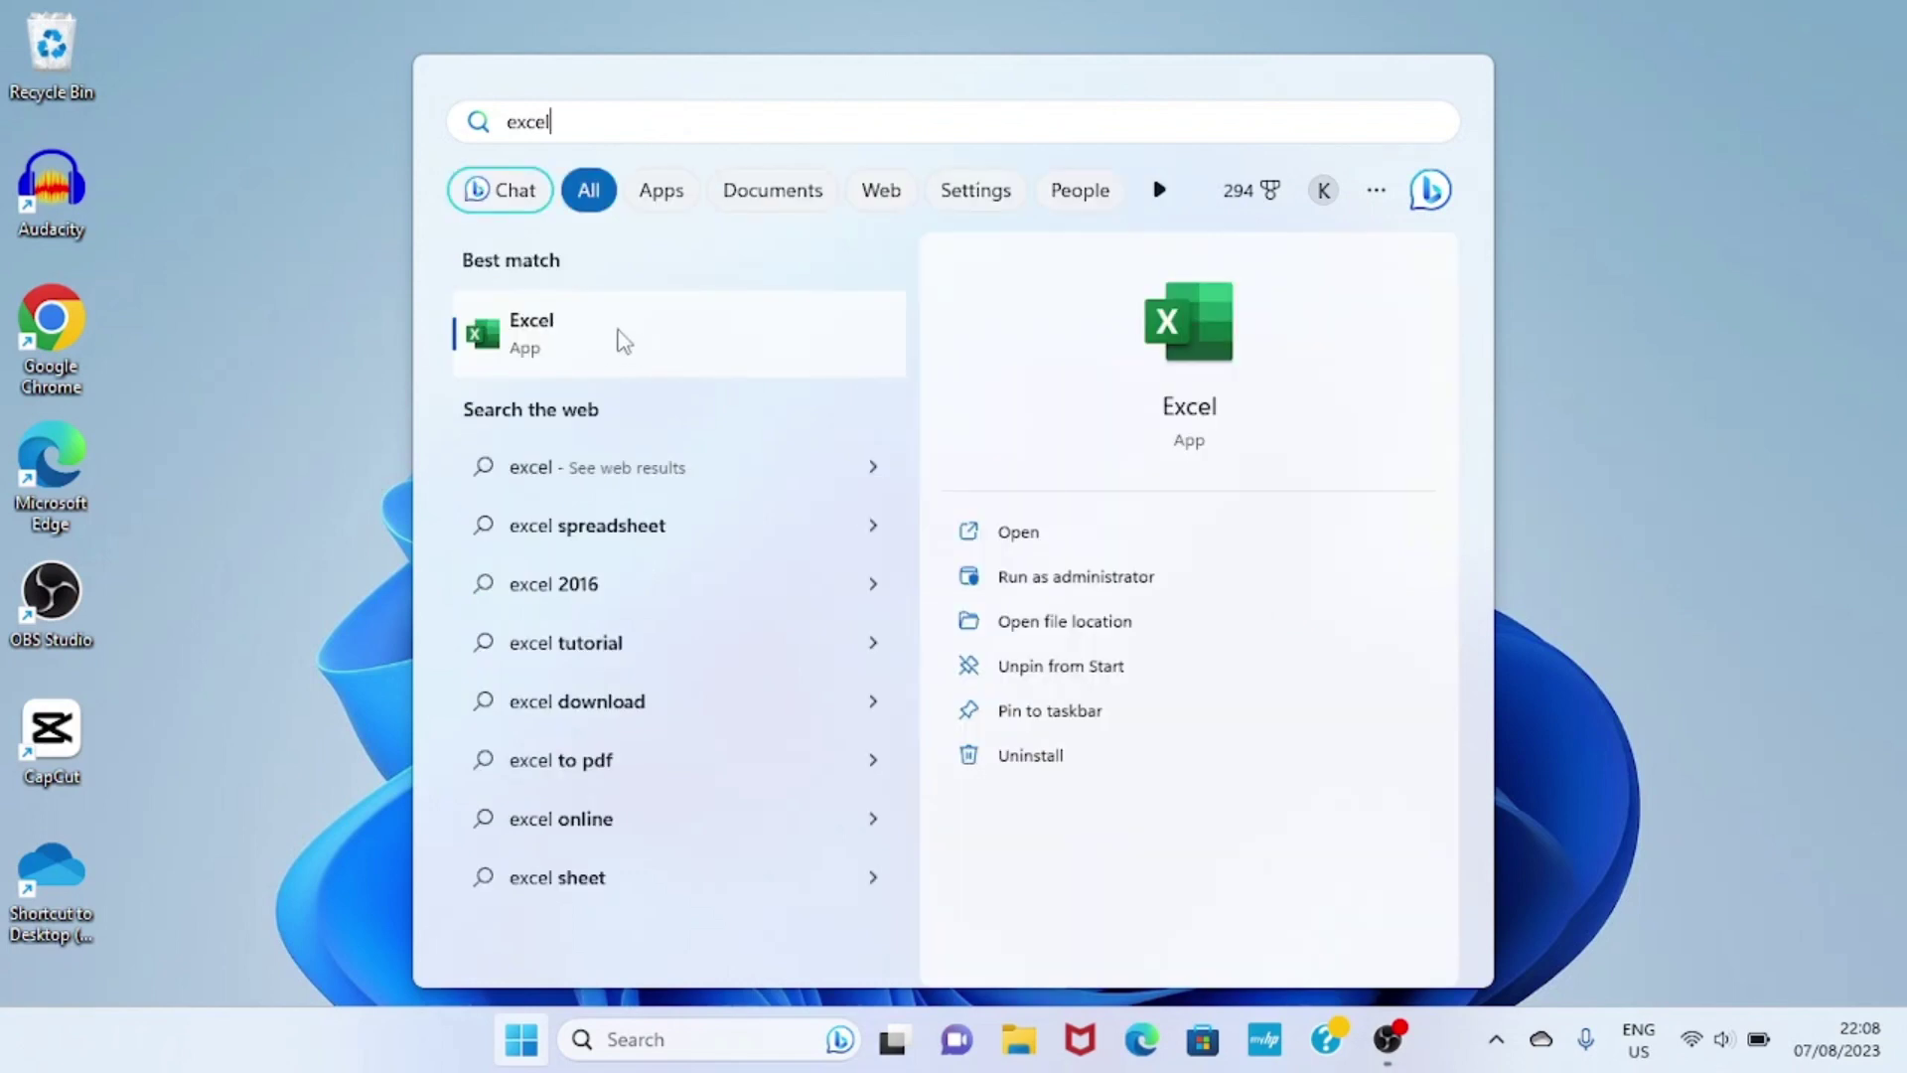
left_click(624, 341)
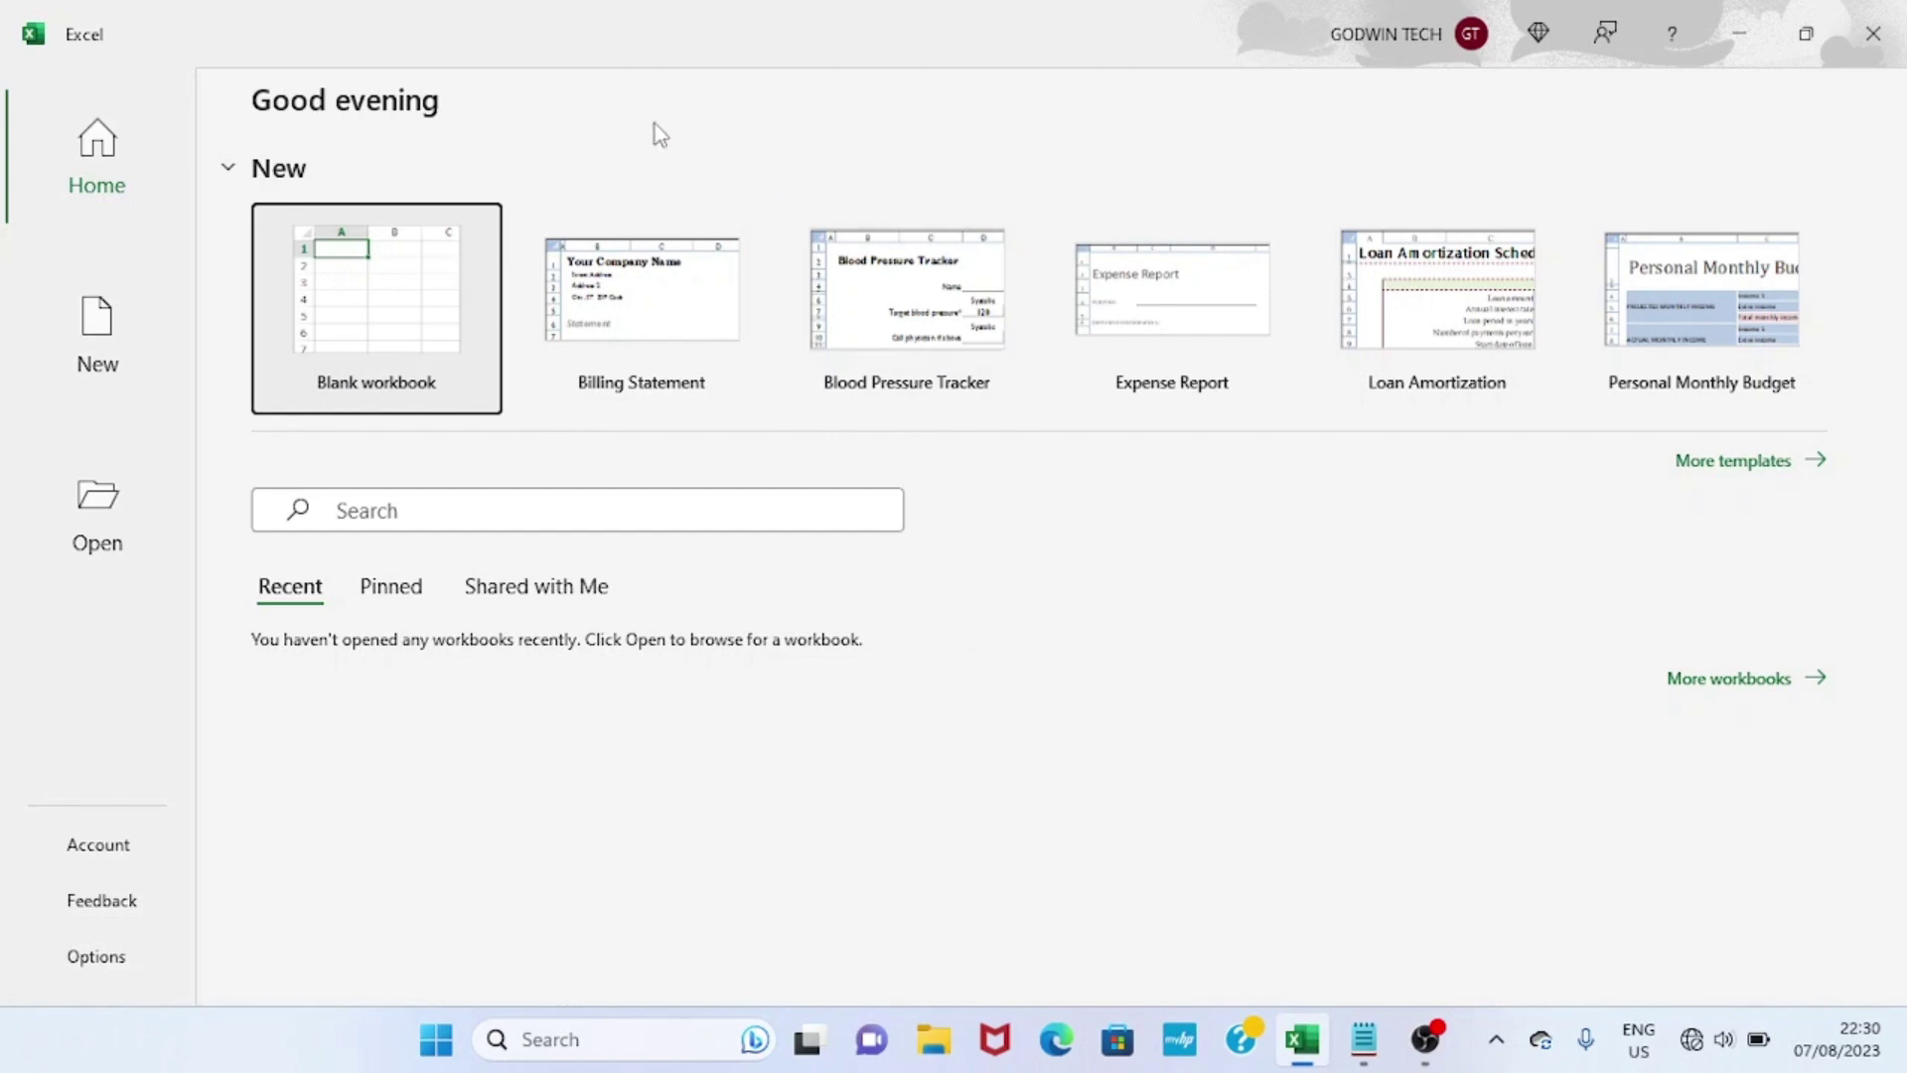
Step: Create a new blank workbook, Book1, from the Excel Home screen
left_click(328, 298)
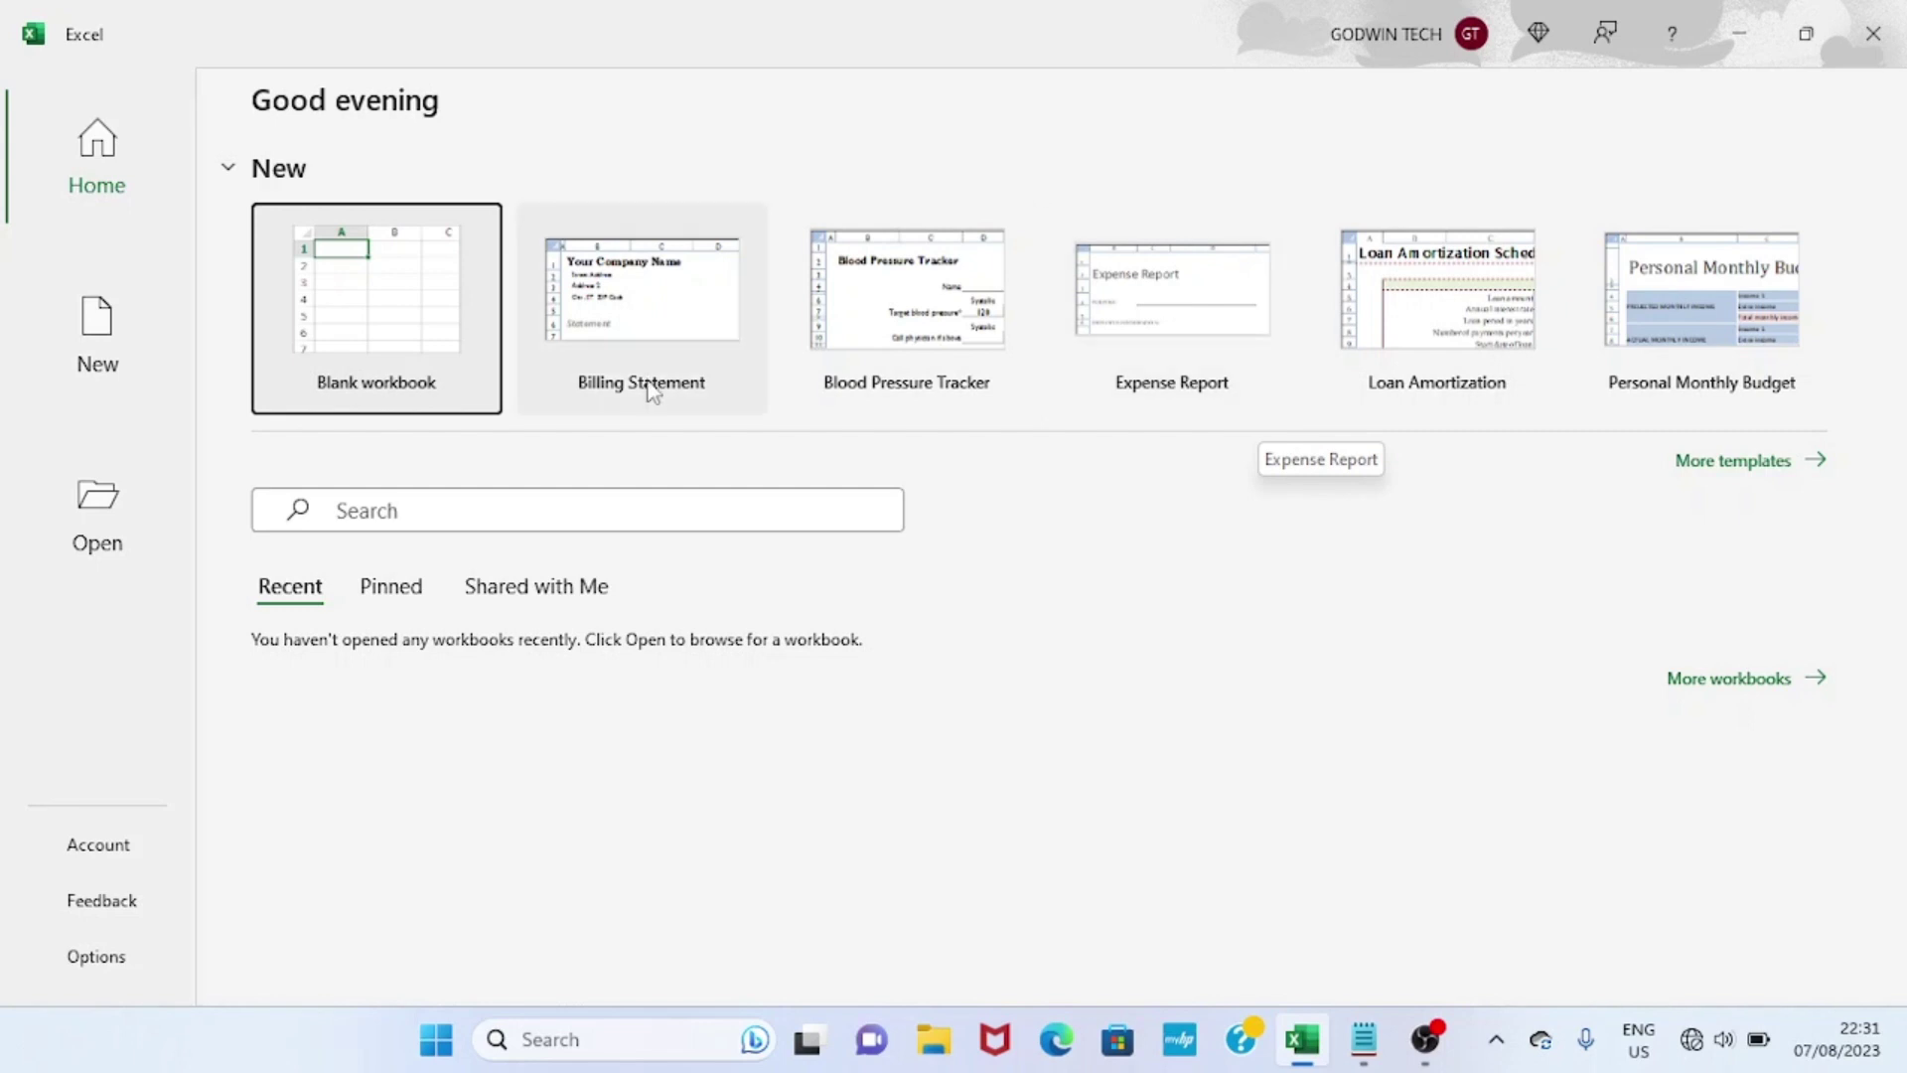
left_click(414, 355)
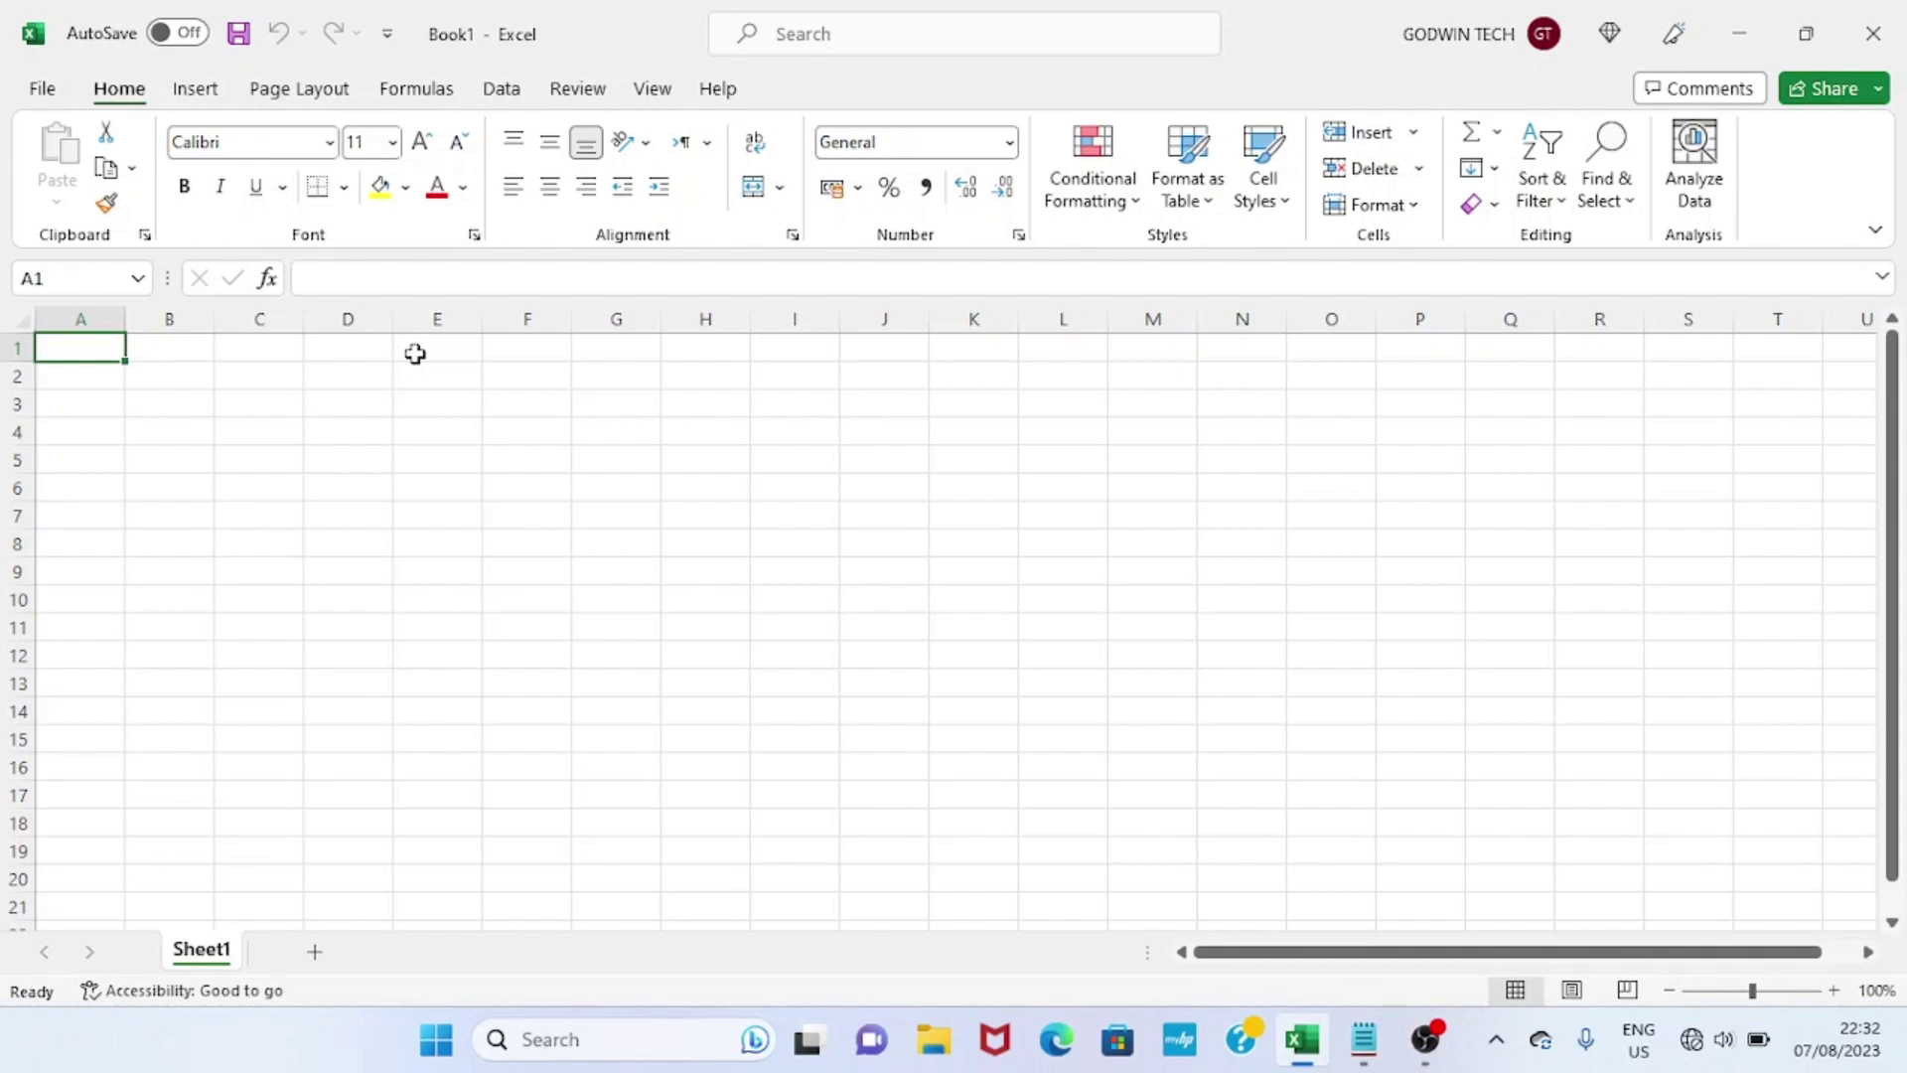
Step: Enter the CLASS, MALES, FEMALES table: A 18/9, B 5/6, C 8/10
type("C")
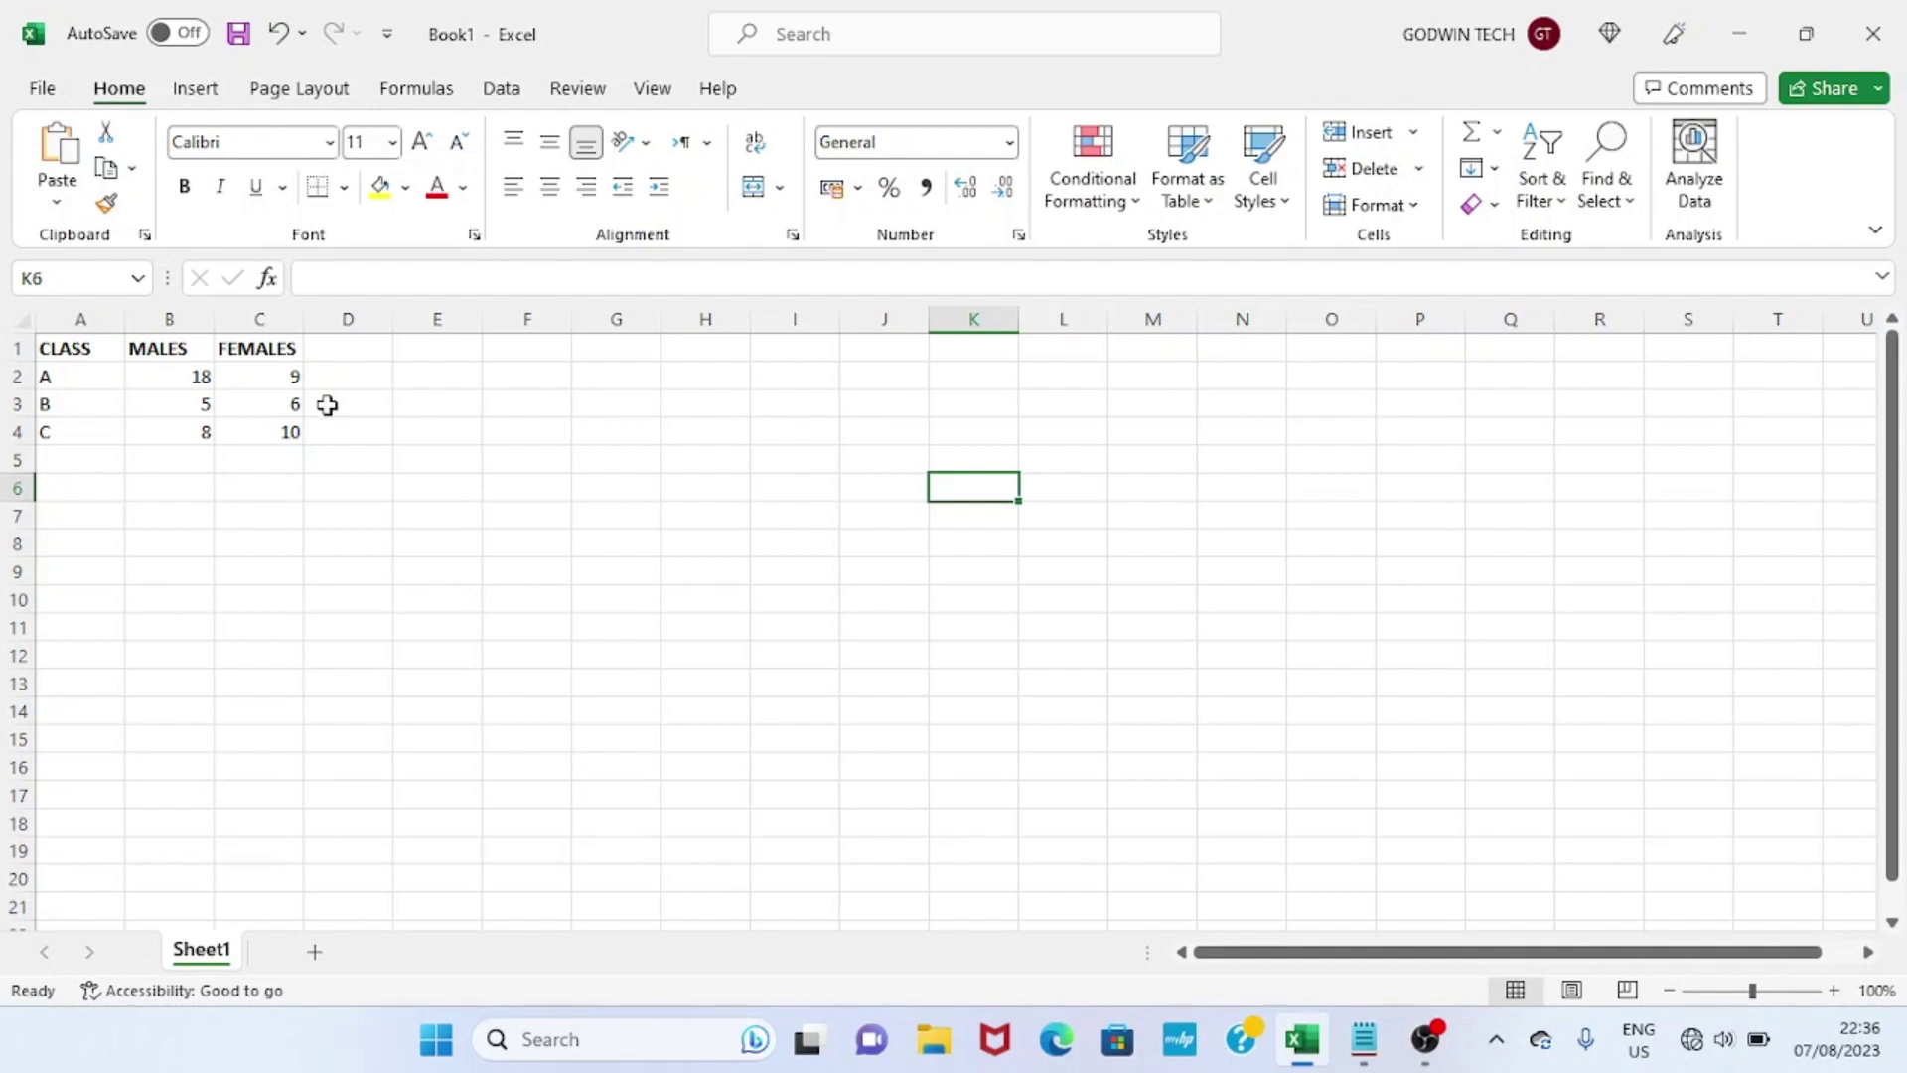
Step: Save the workbook through Save As into Documents with the file name SAMPLE4
left_click(40, 89)
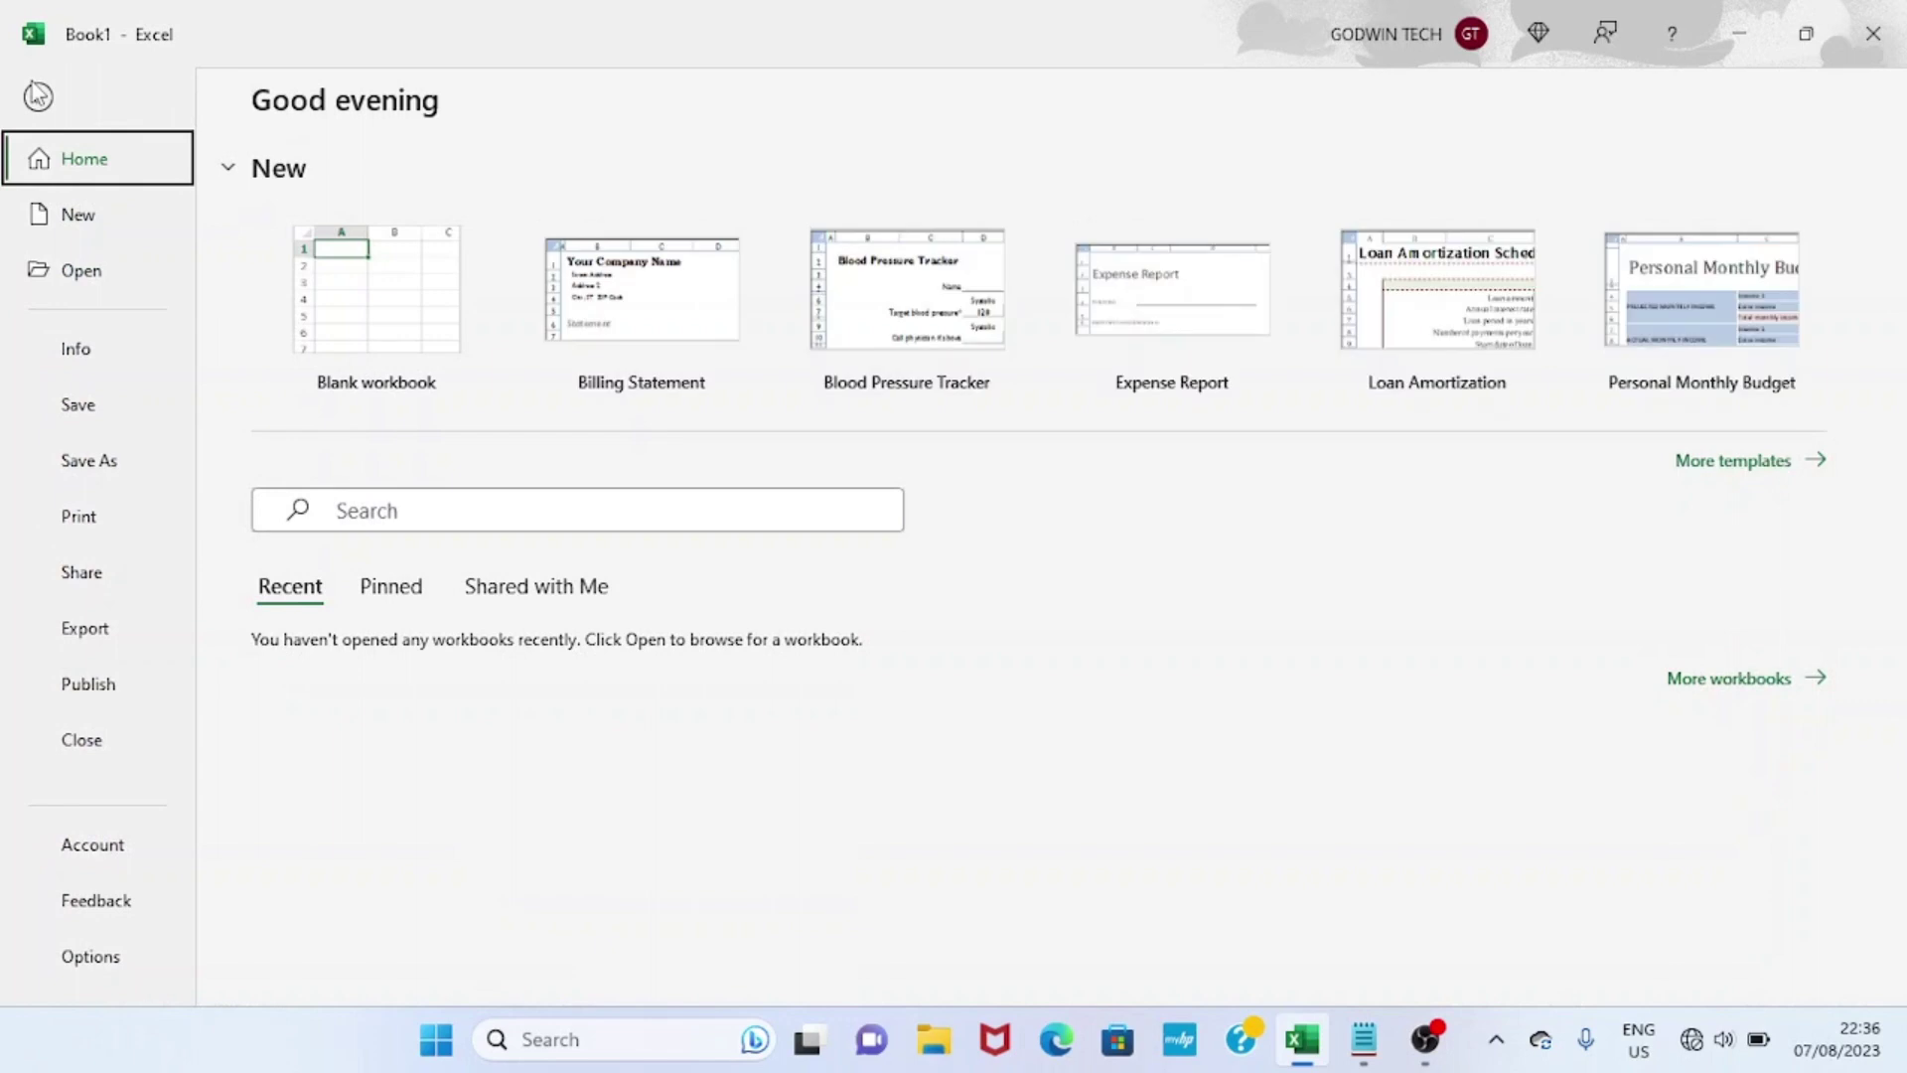
left_click(99, 467)
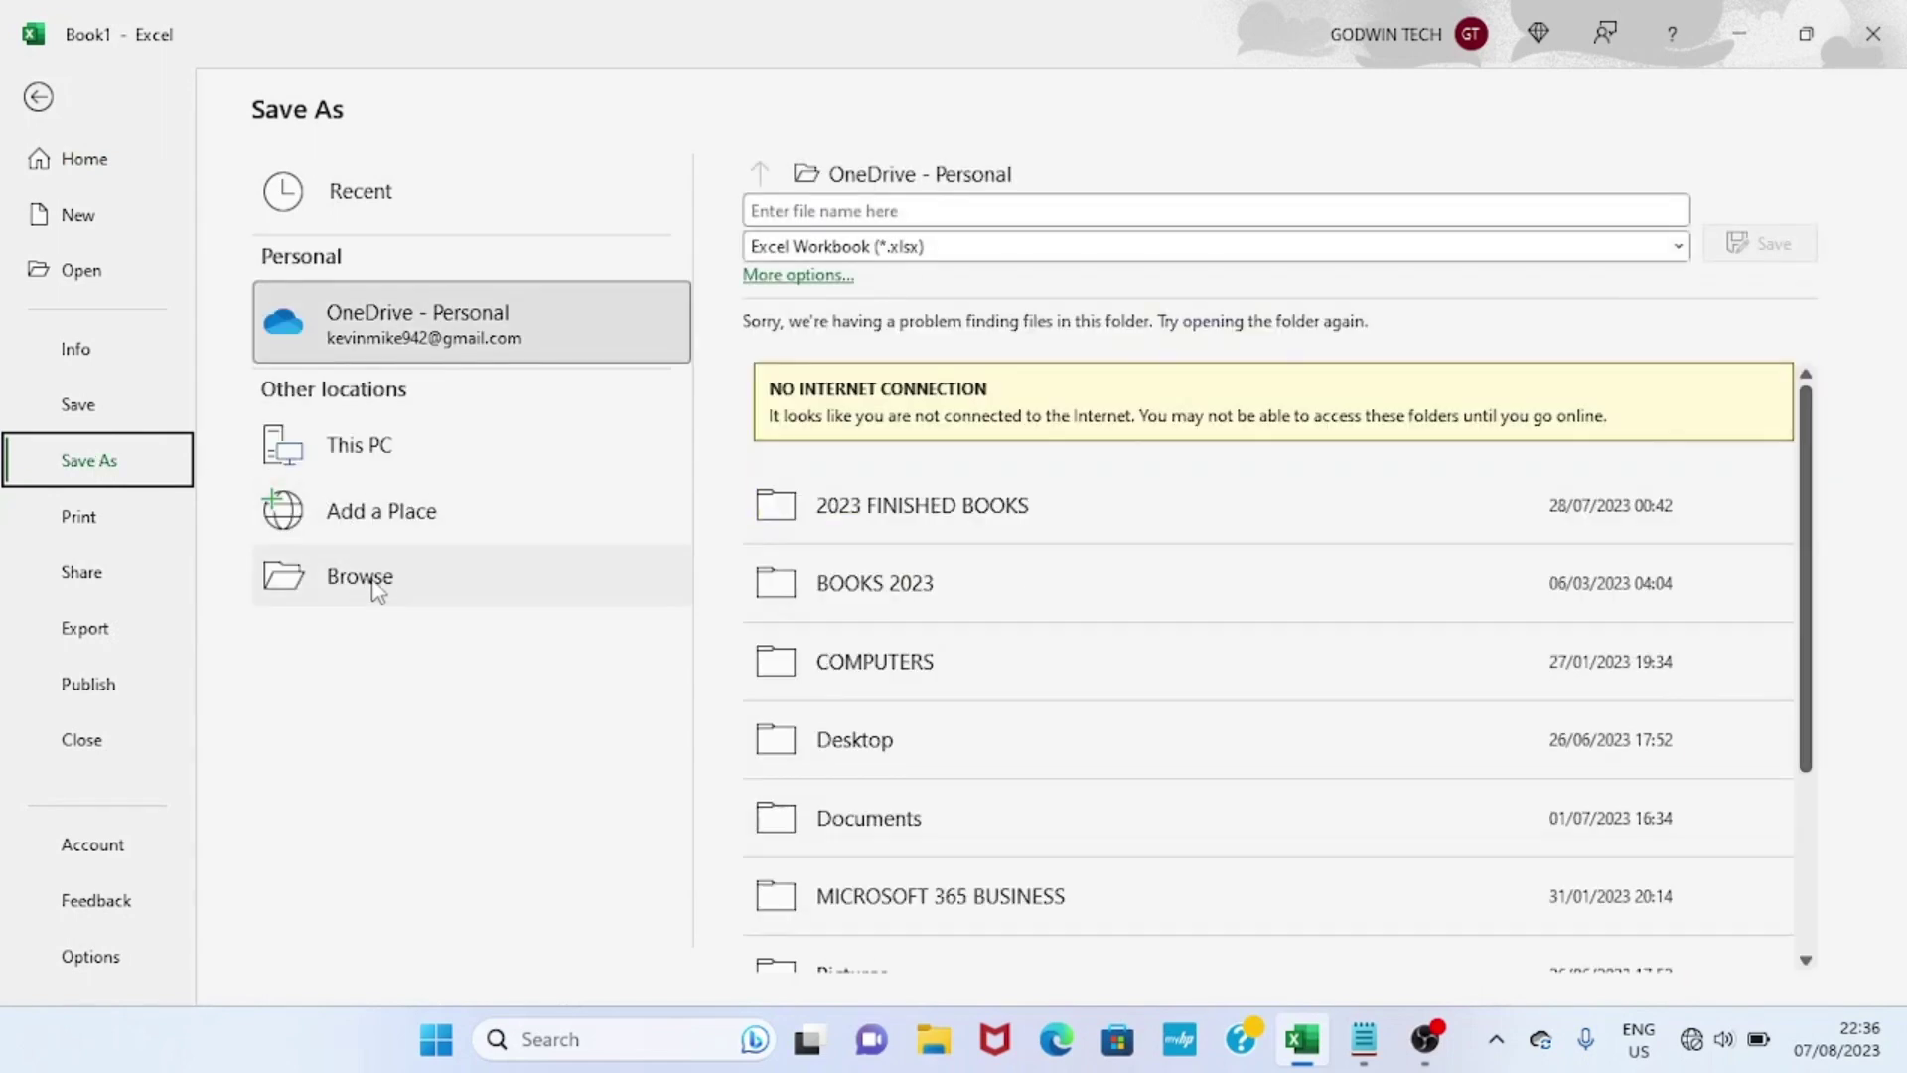
left_click(375, 588)
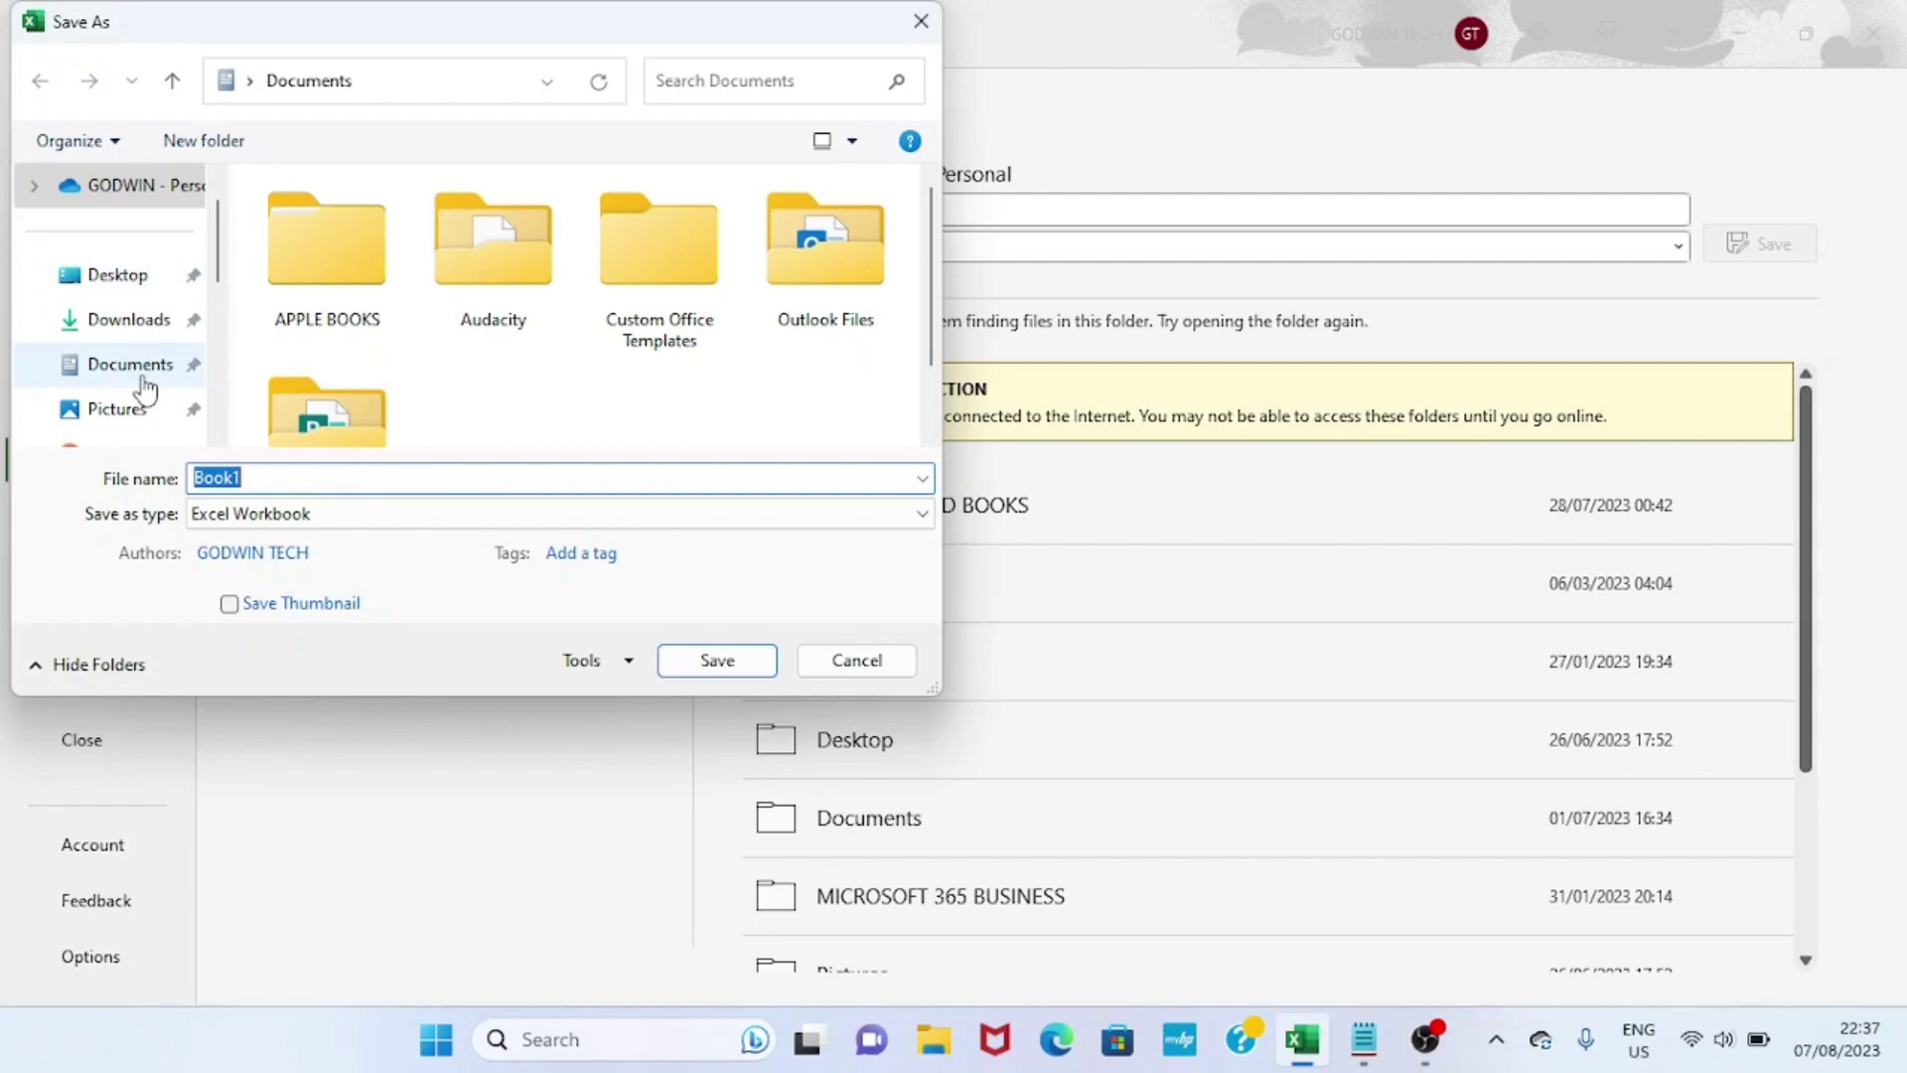
left_click(127, 318)
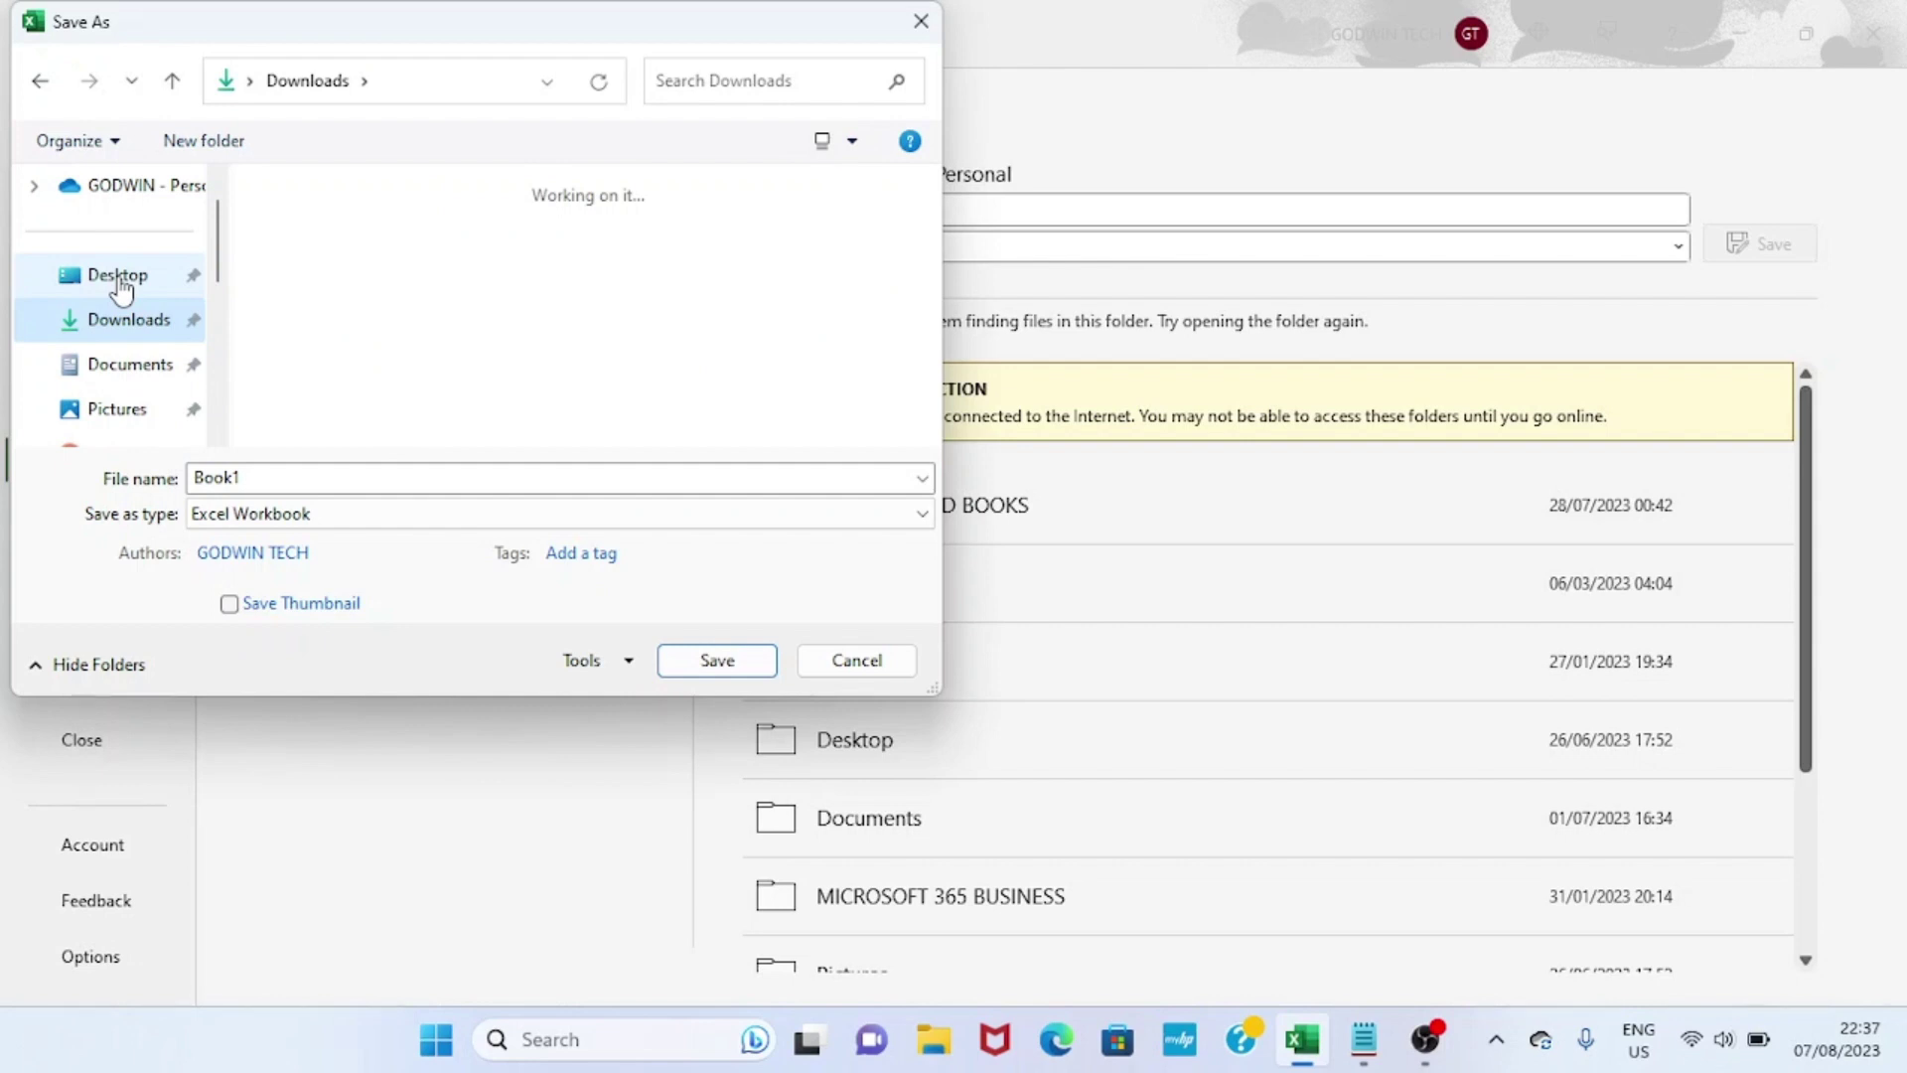
left_click(129, 363)
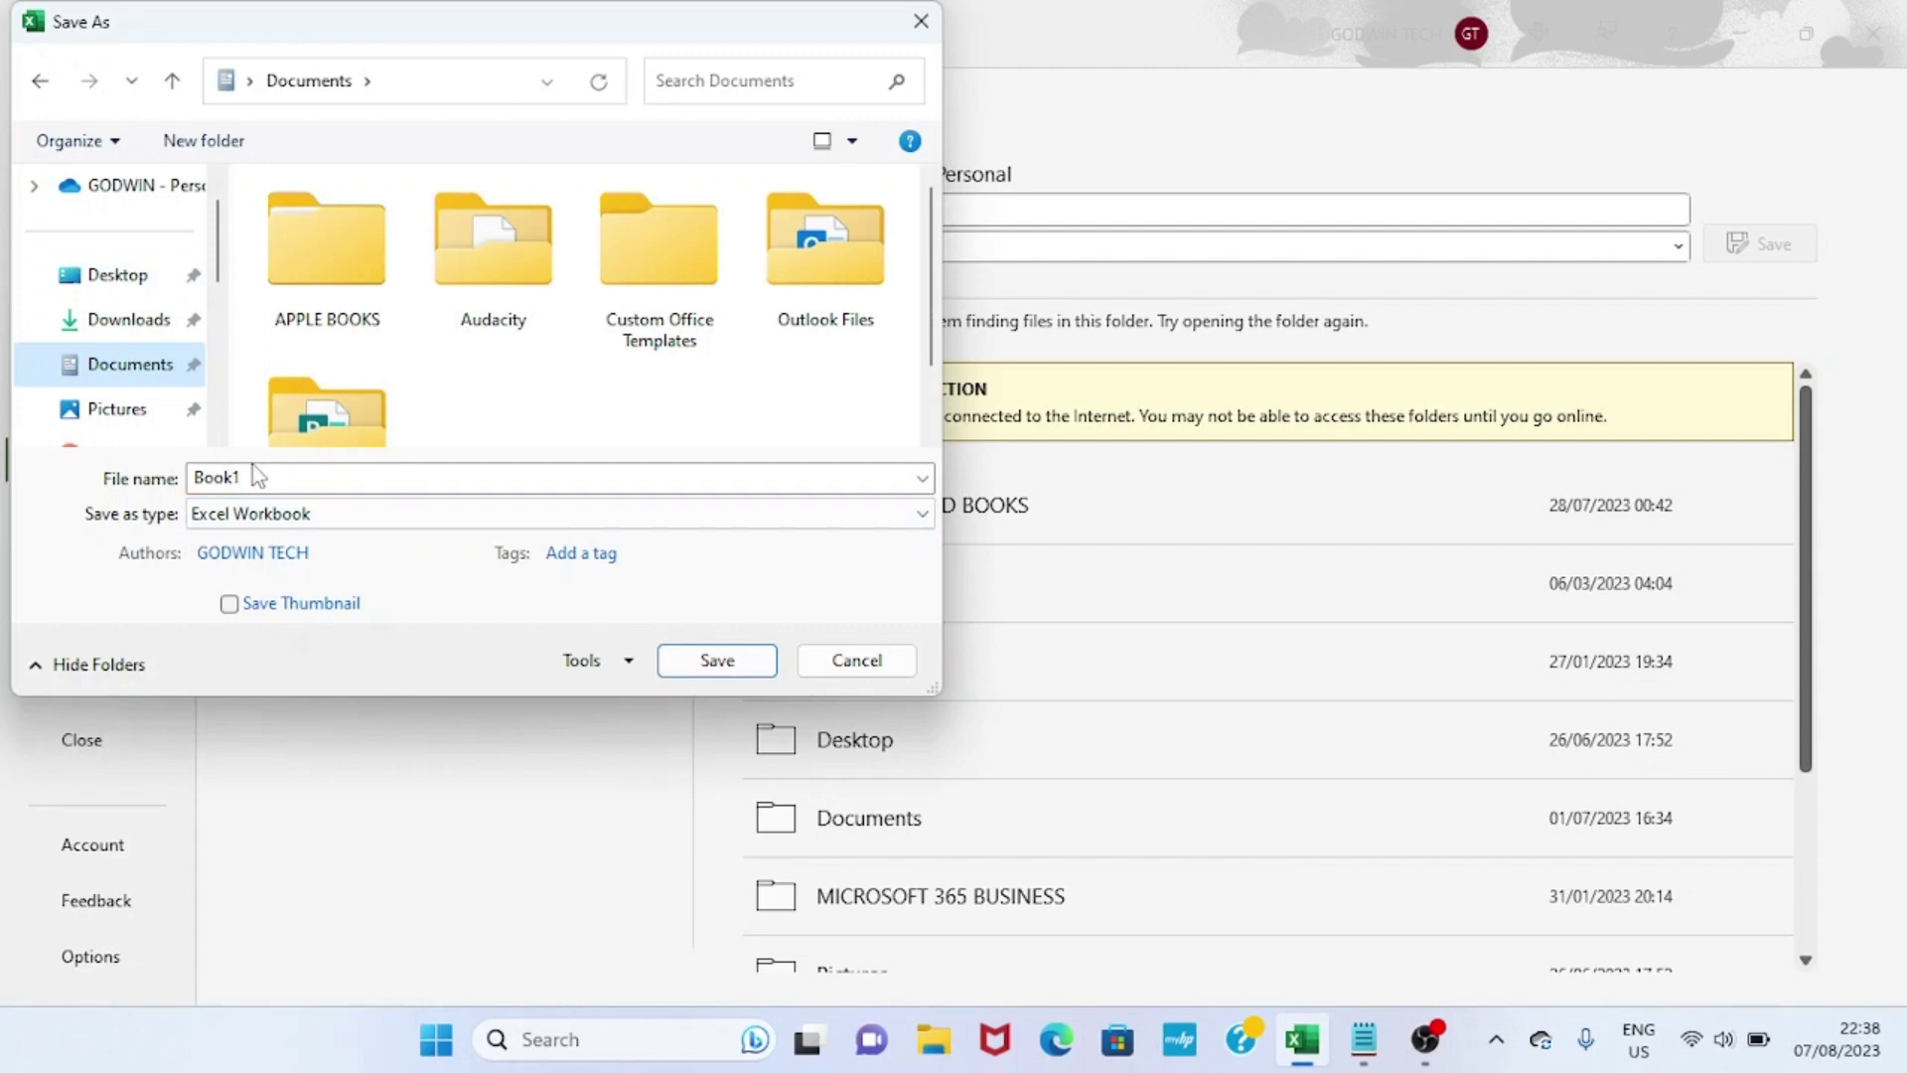
double_click(239, 475)
type("S")
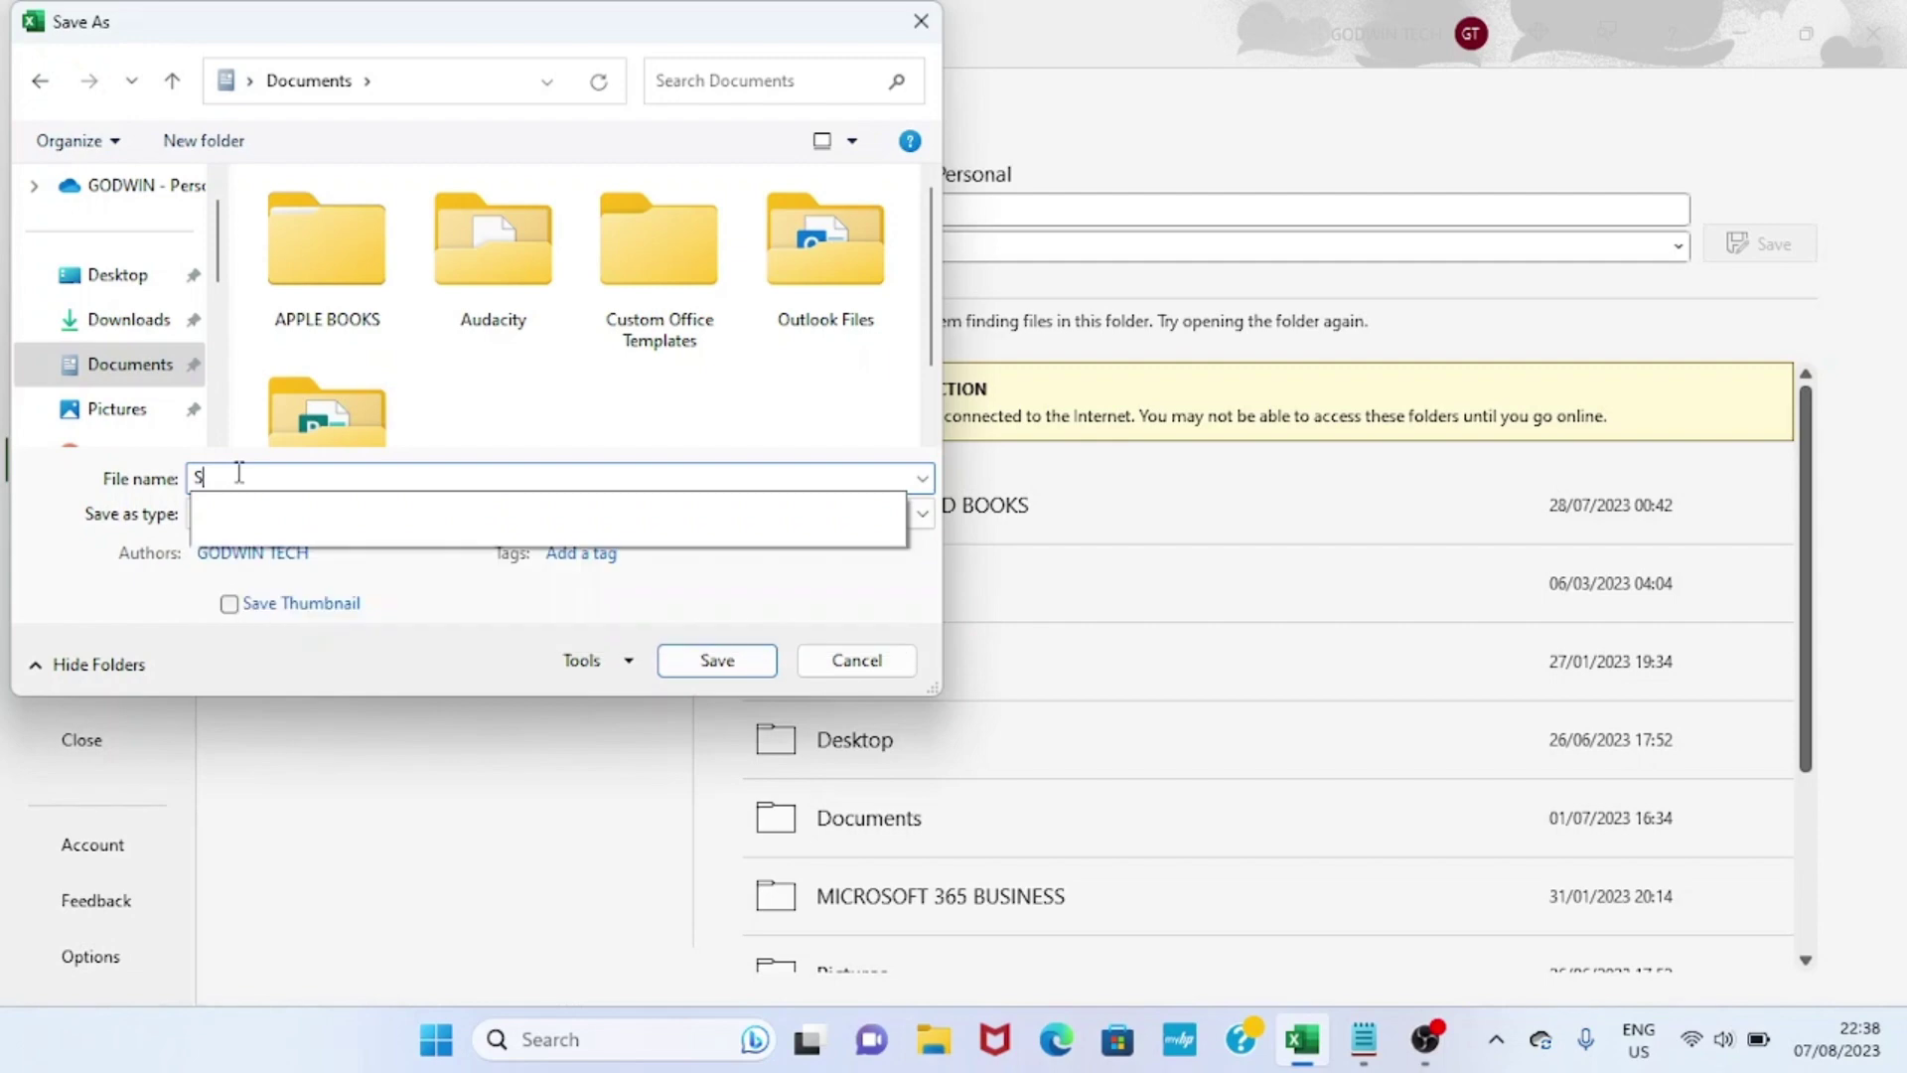
type("AMPLE4")
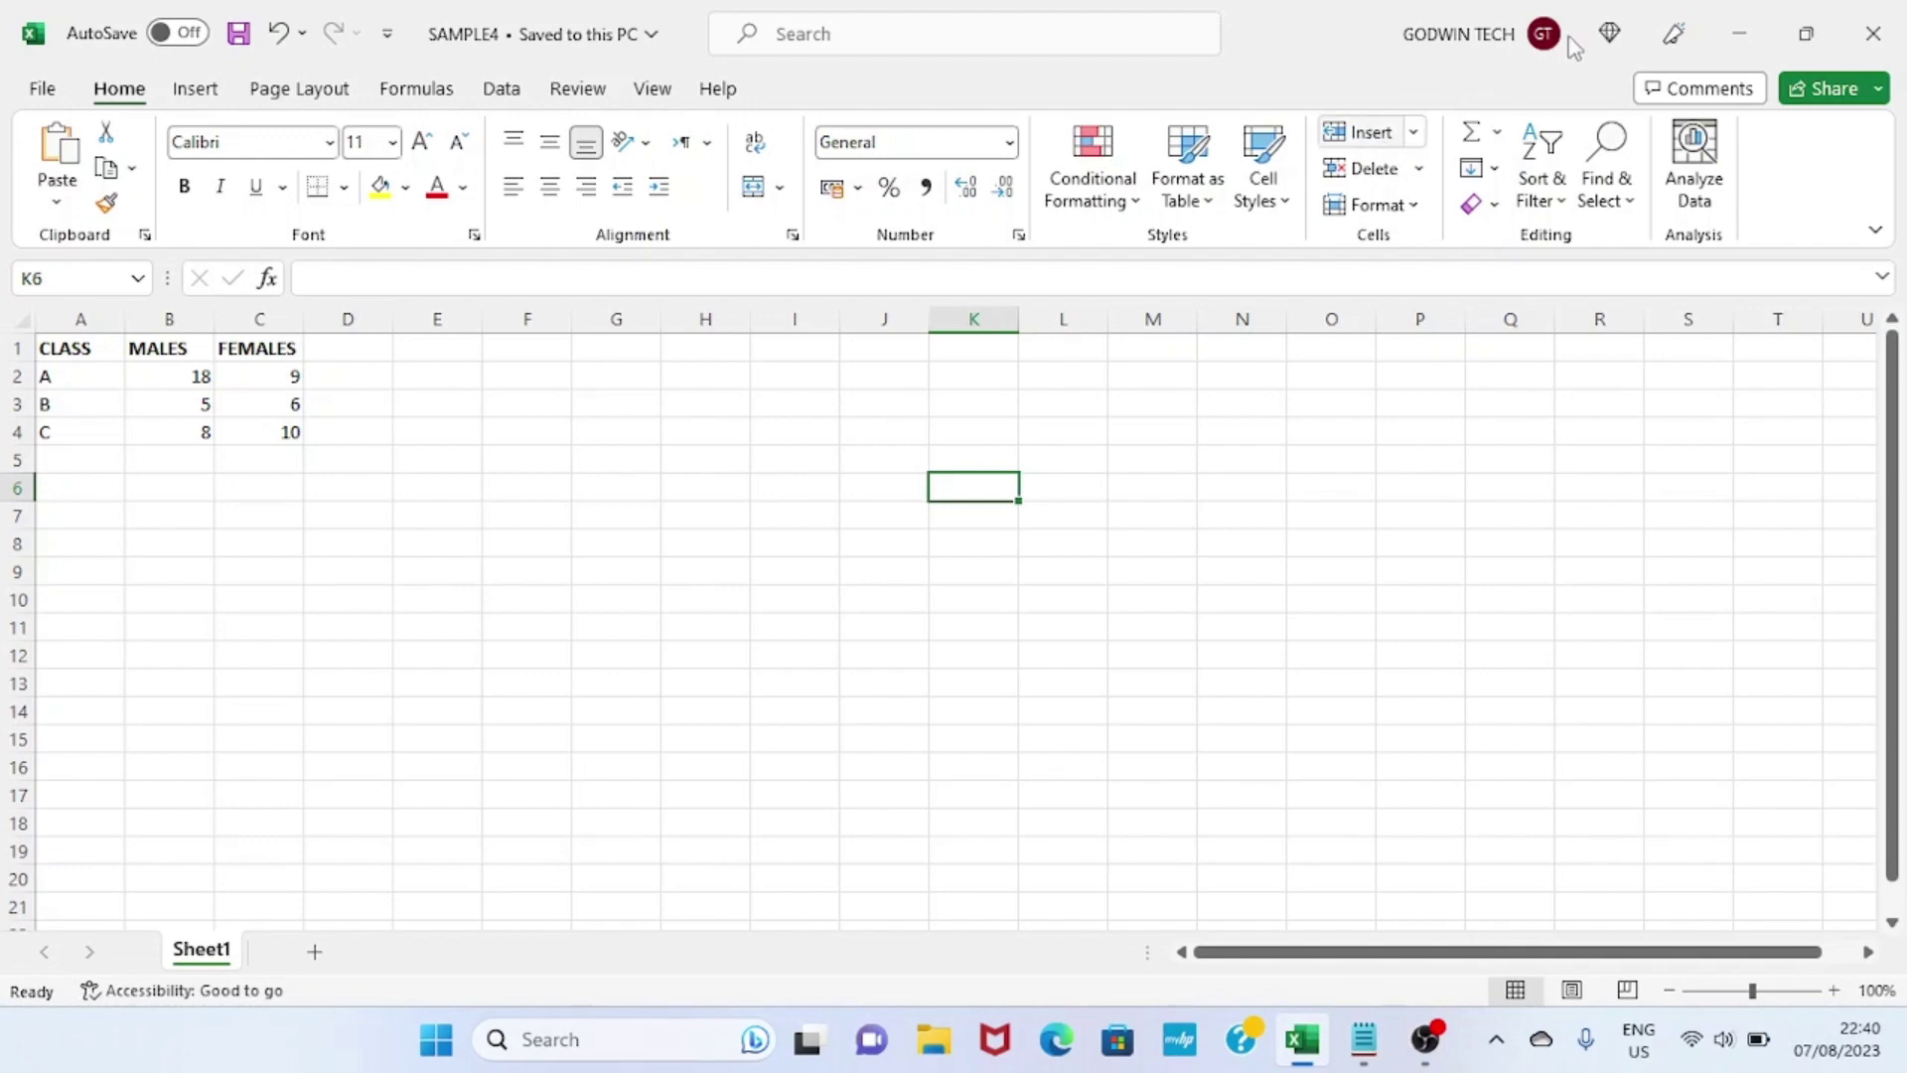
Step: Minimize Excel, go to the Gmail inbox in Edge and start a new message
left_click(1739, 35)
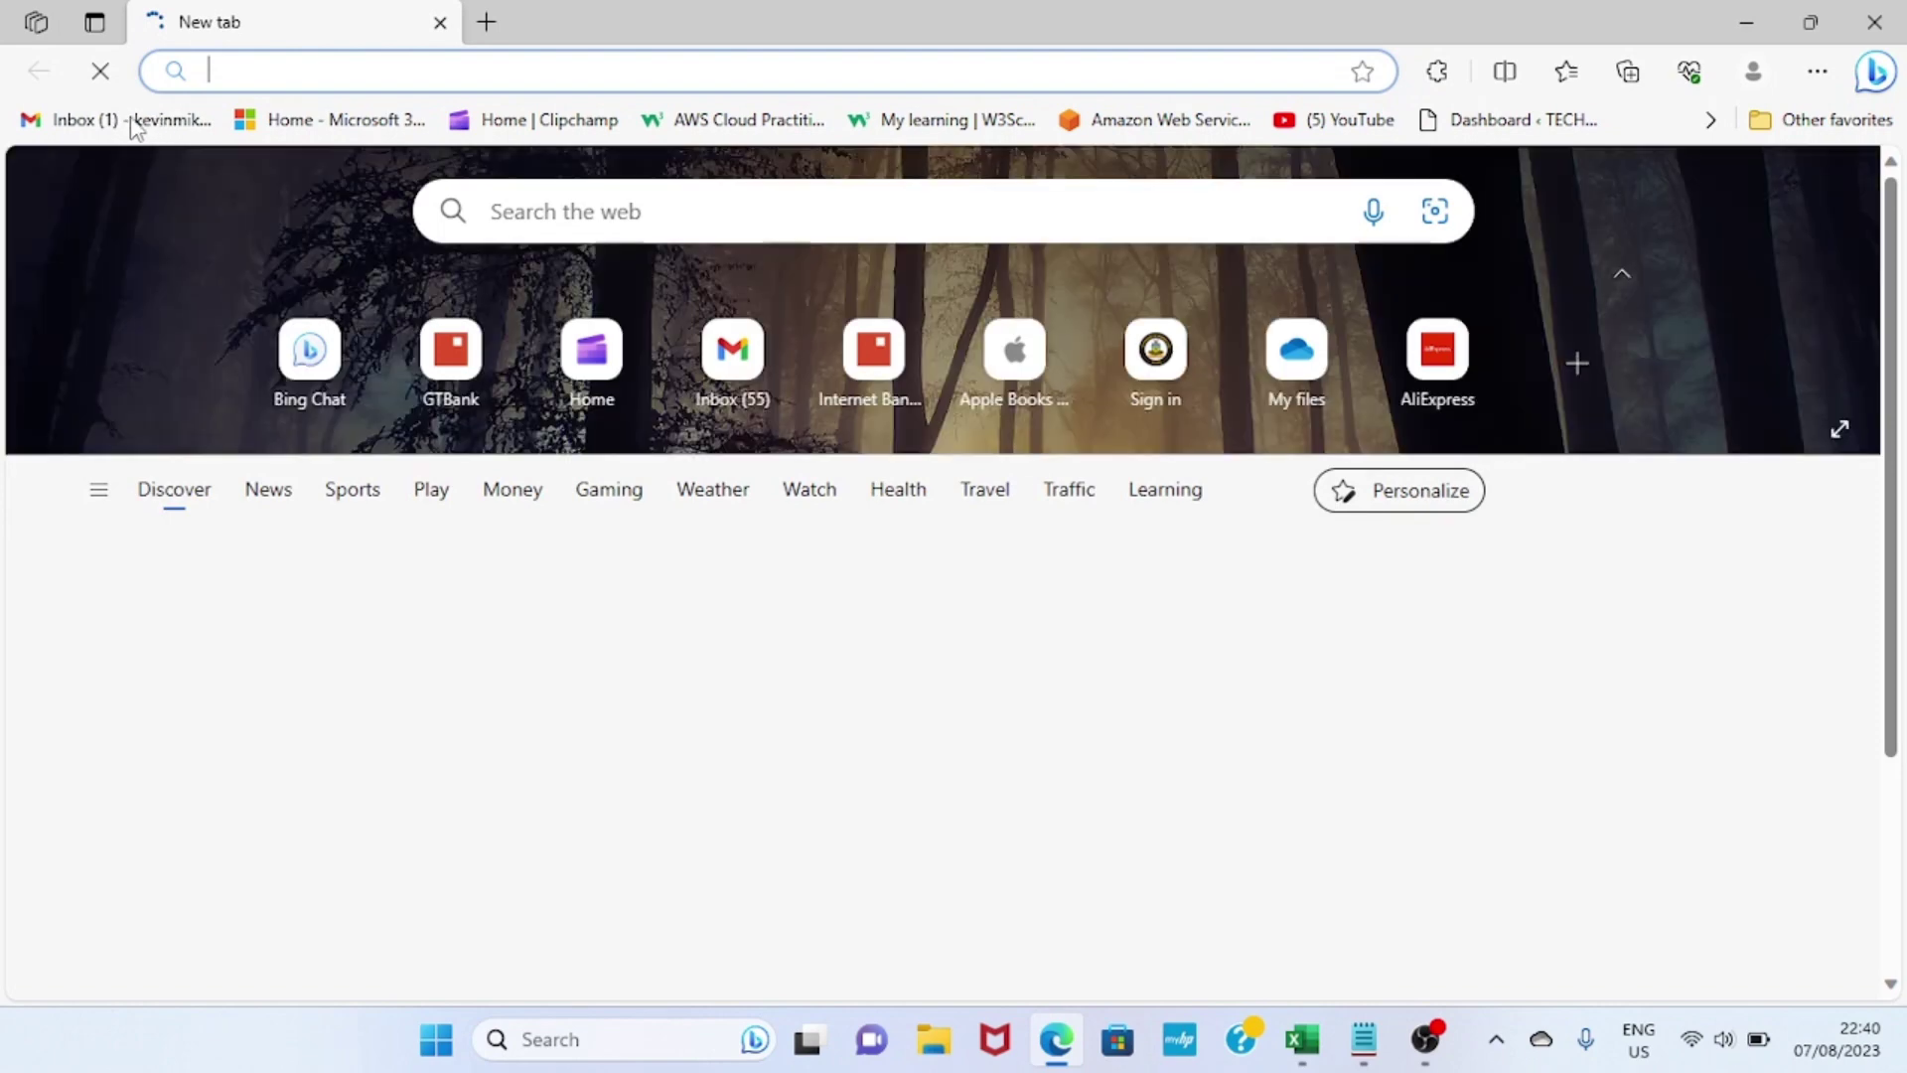
left_click(136, 123)
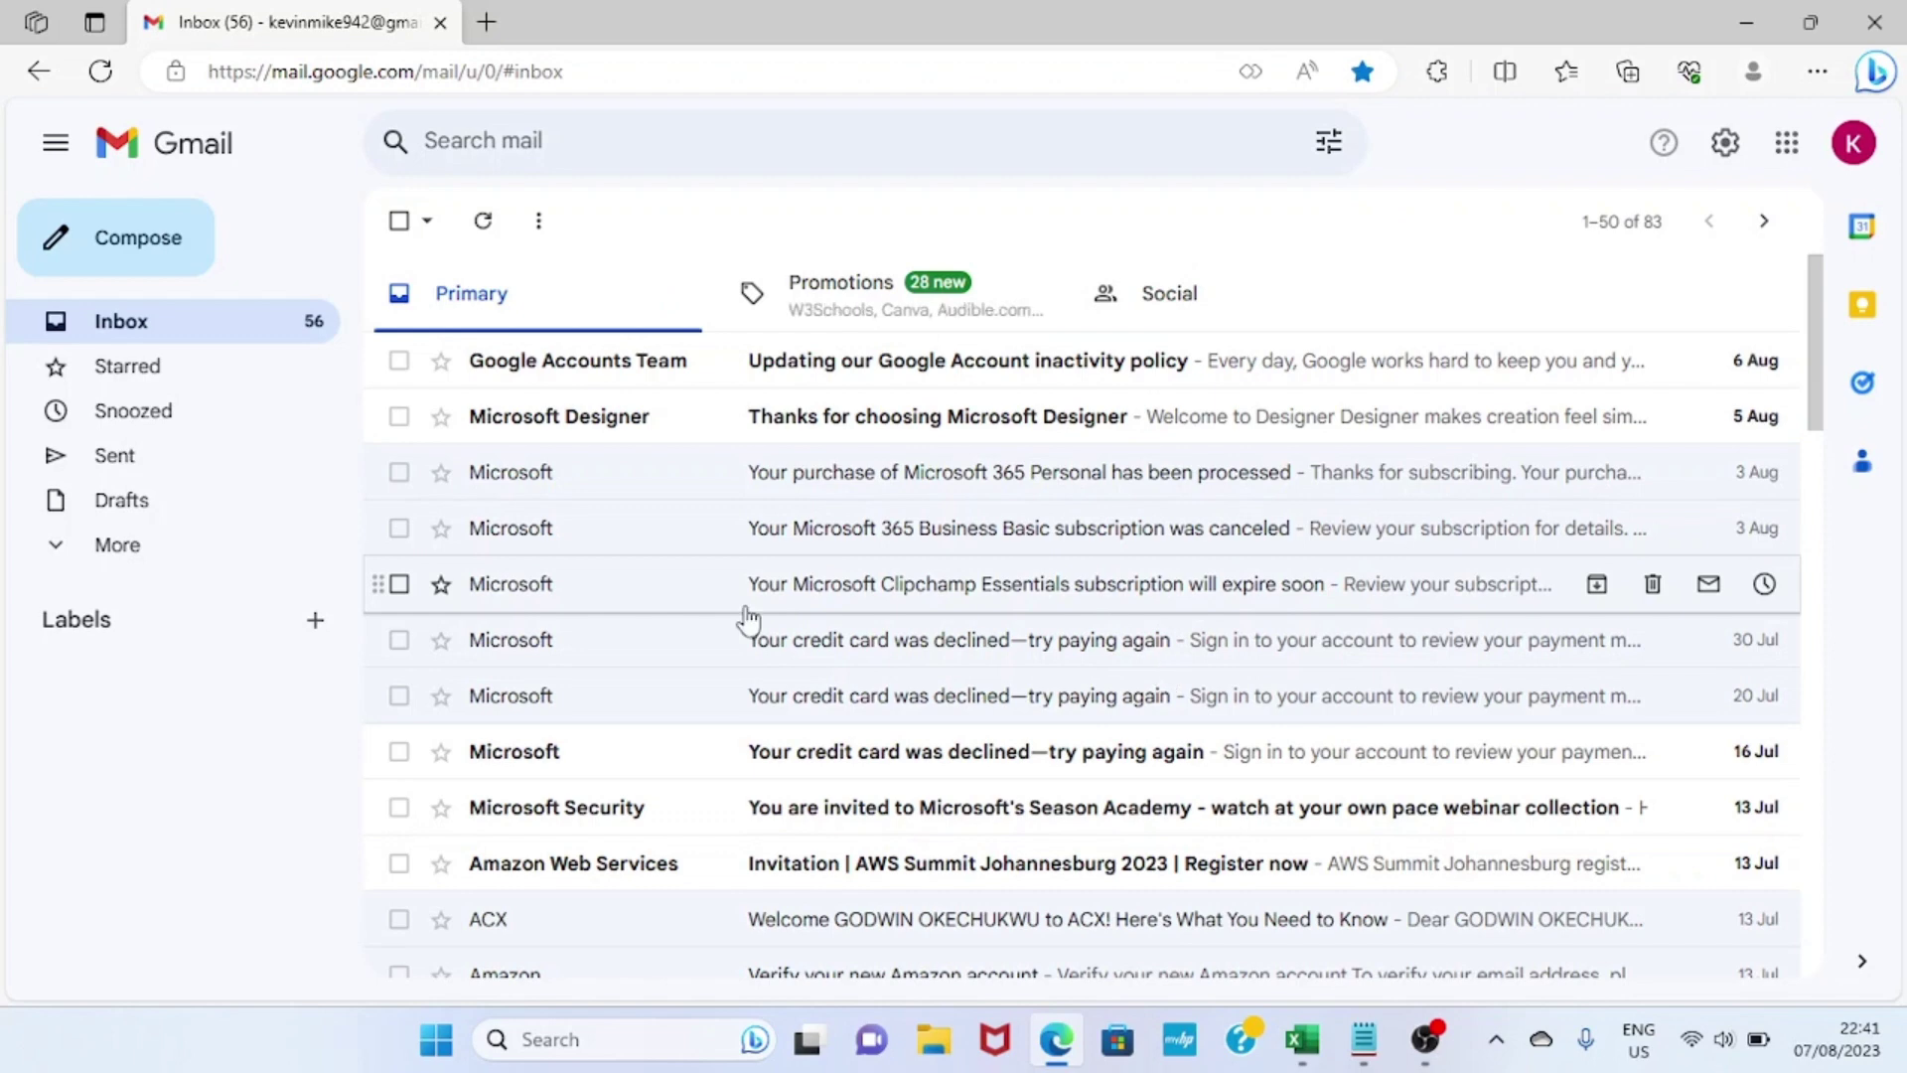
key("c")
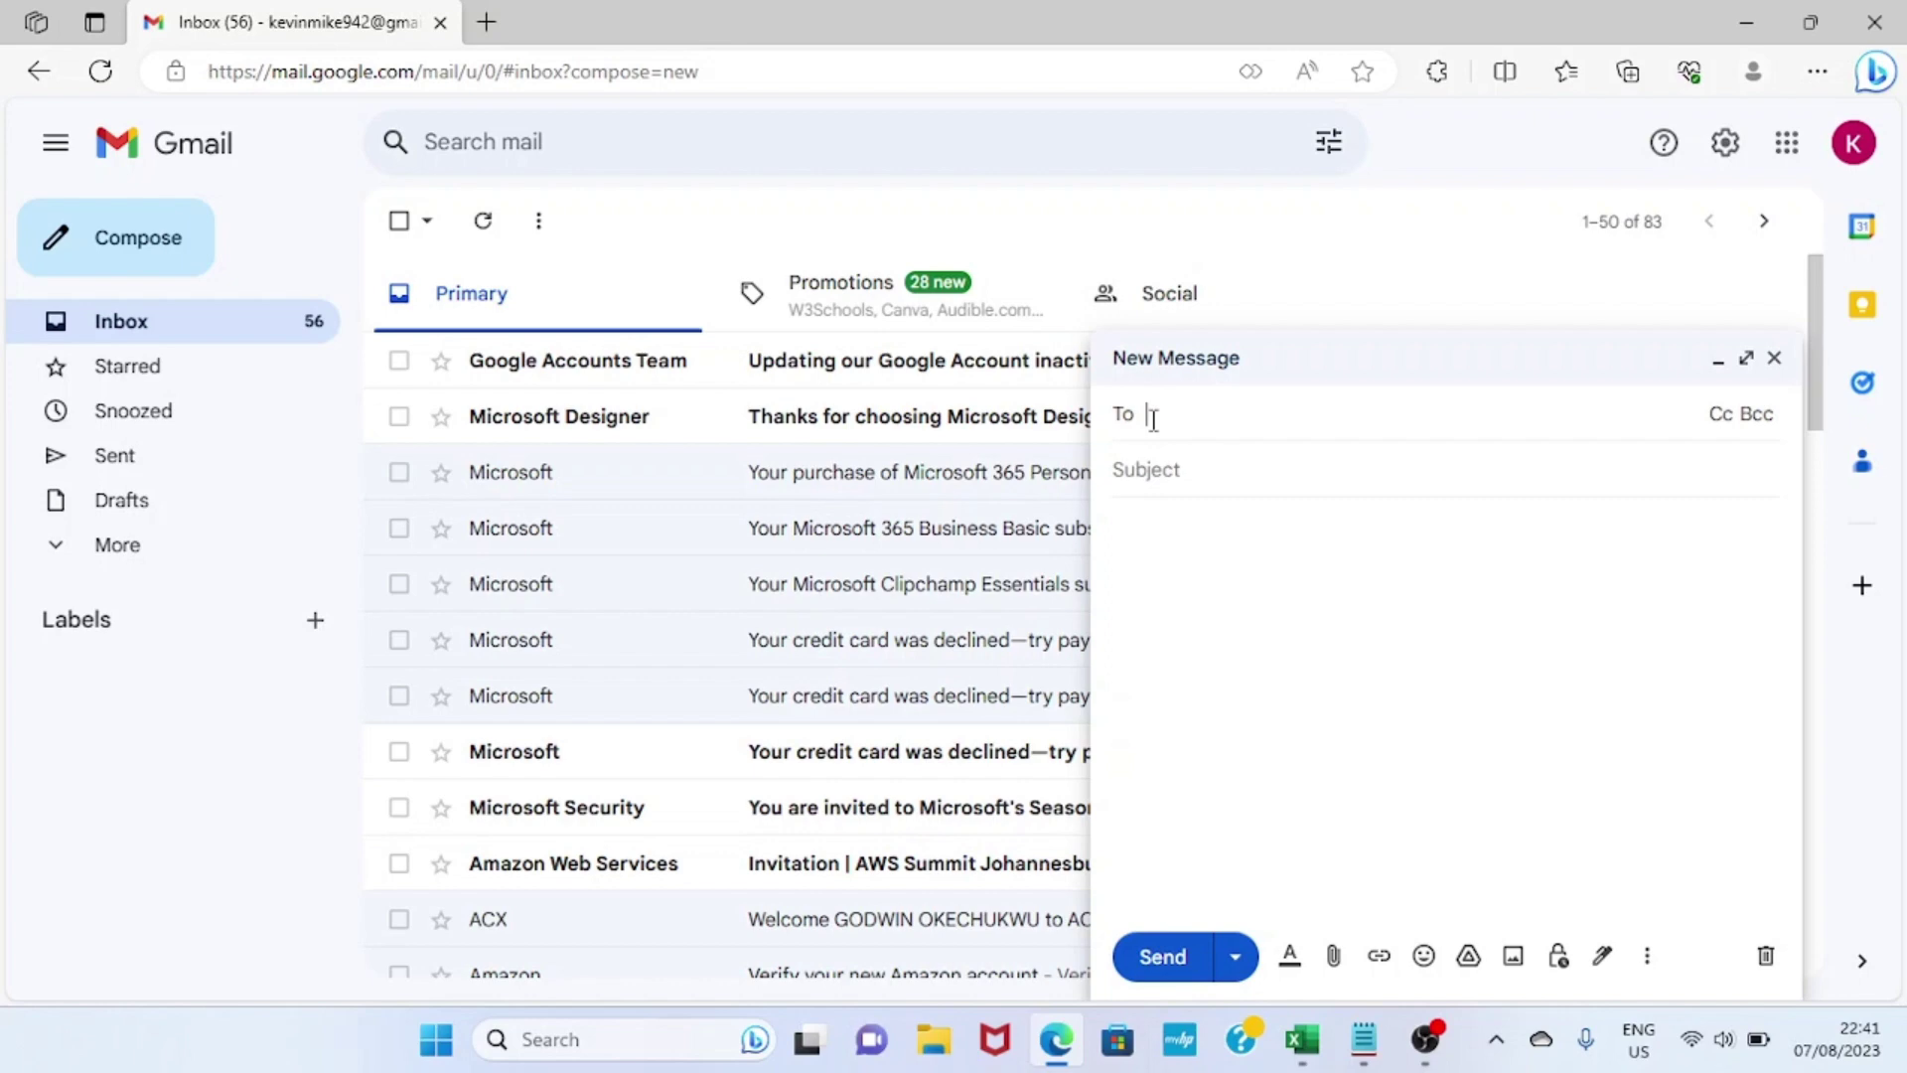
Step: Fill in the recipient's e-mail address and the subject 'THE STUDENTS IN NUMBER', leaving the body empty
key("ctrl+v")
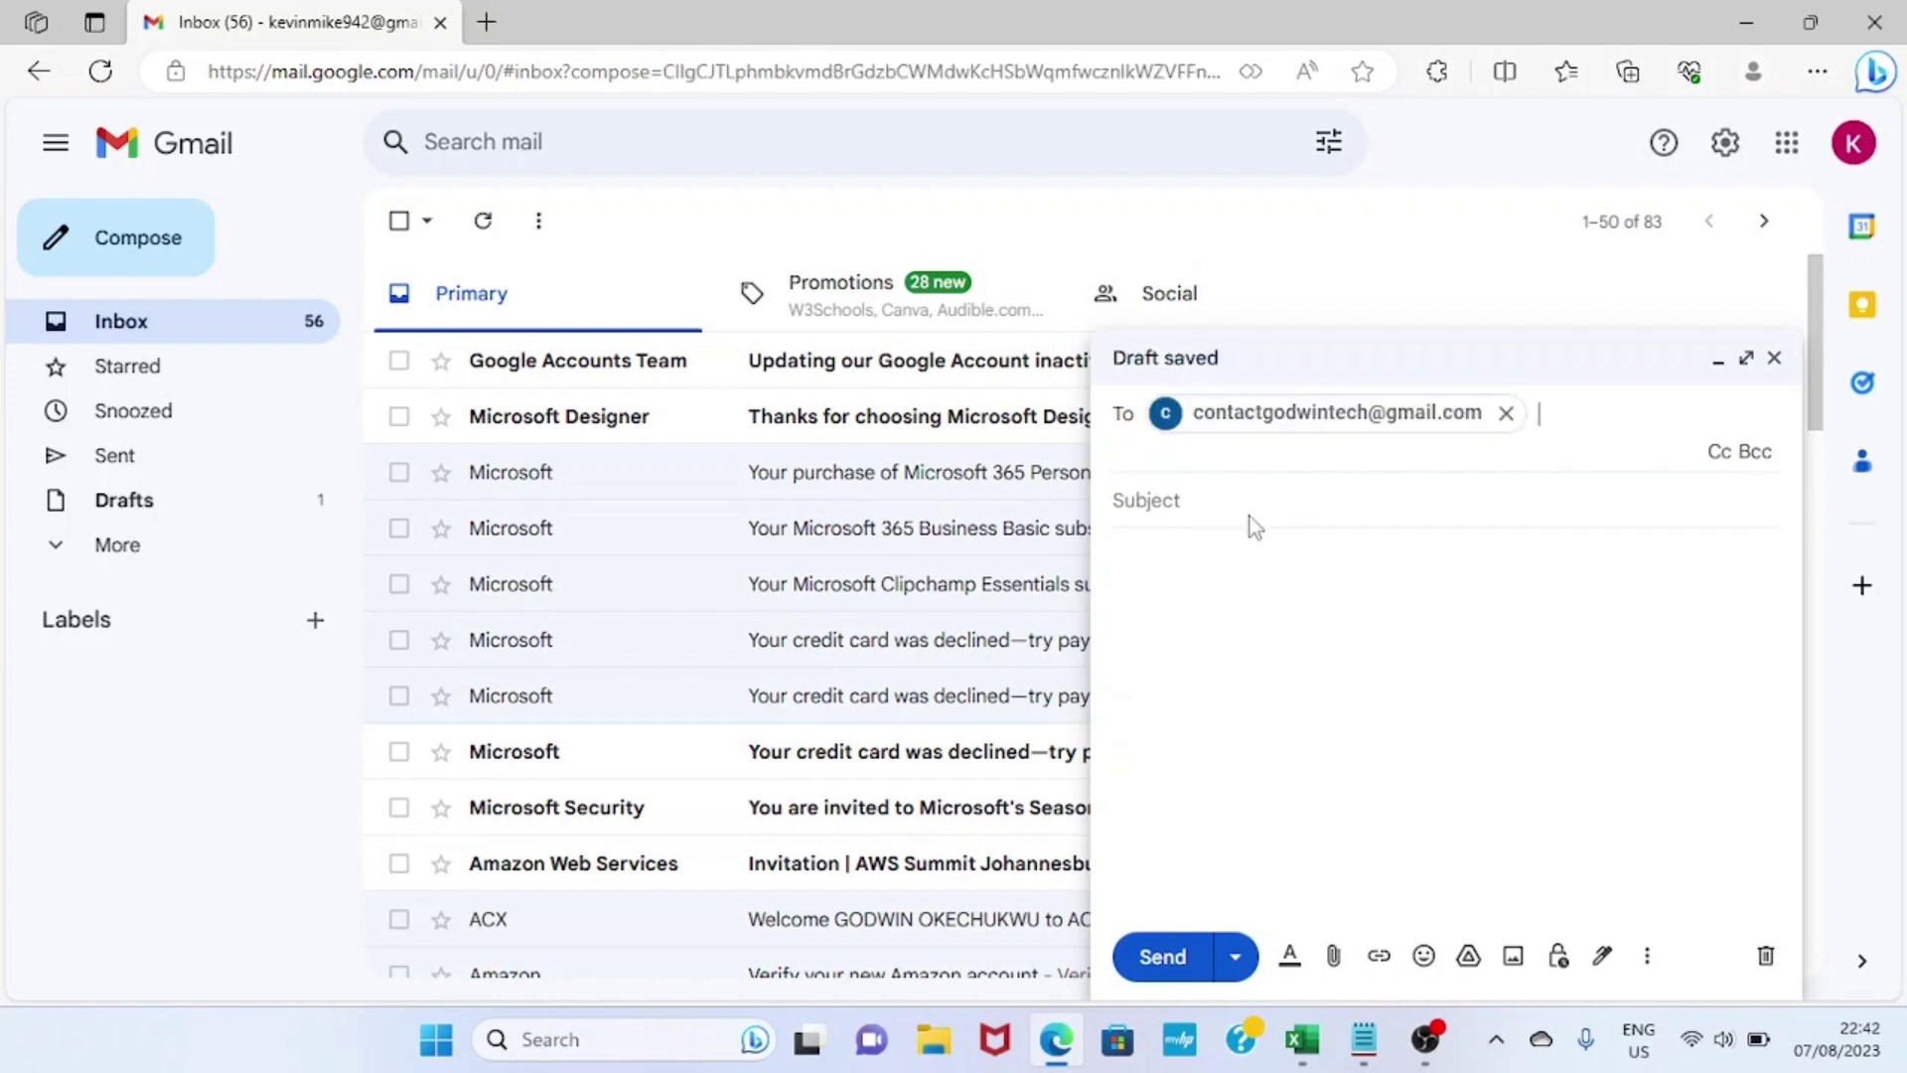
left_click(1250, 517)
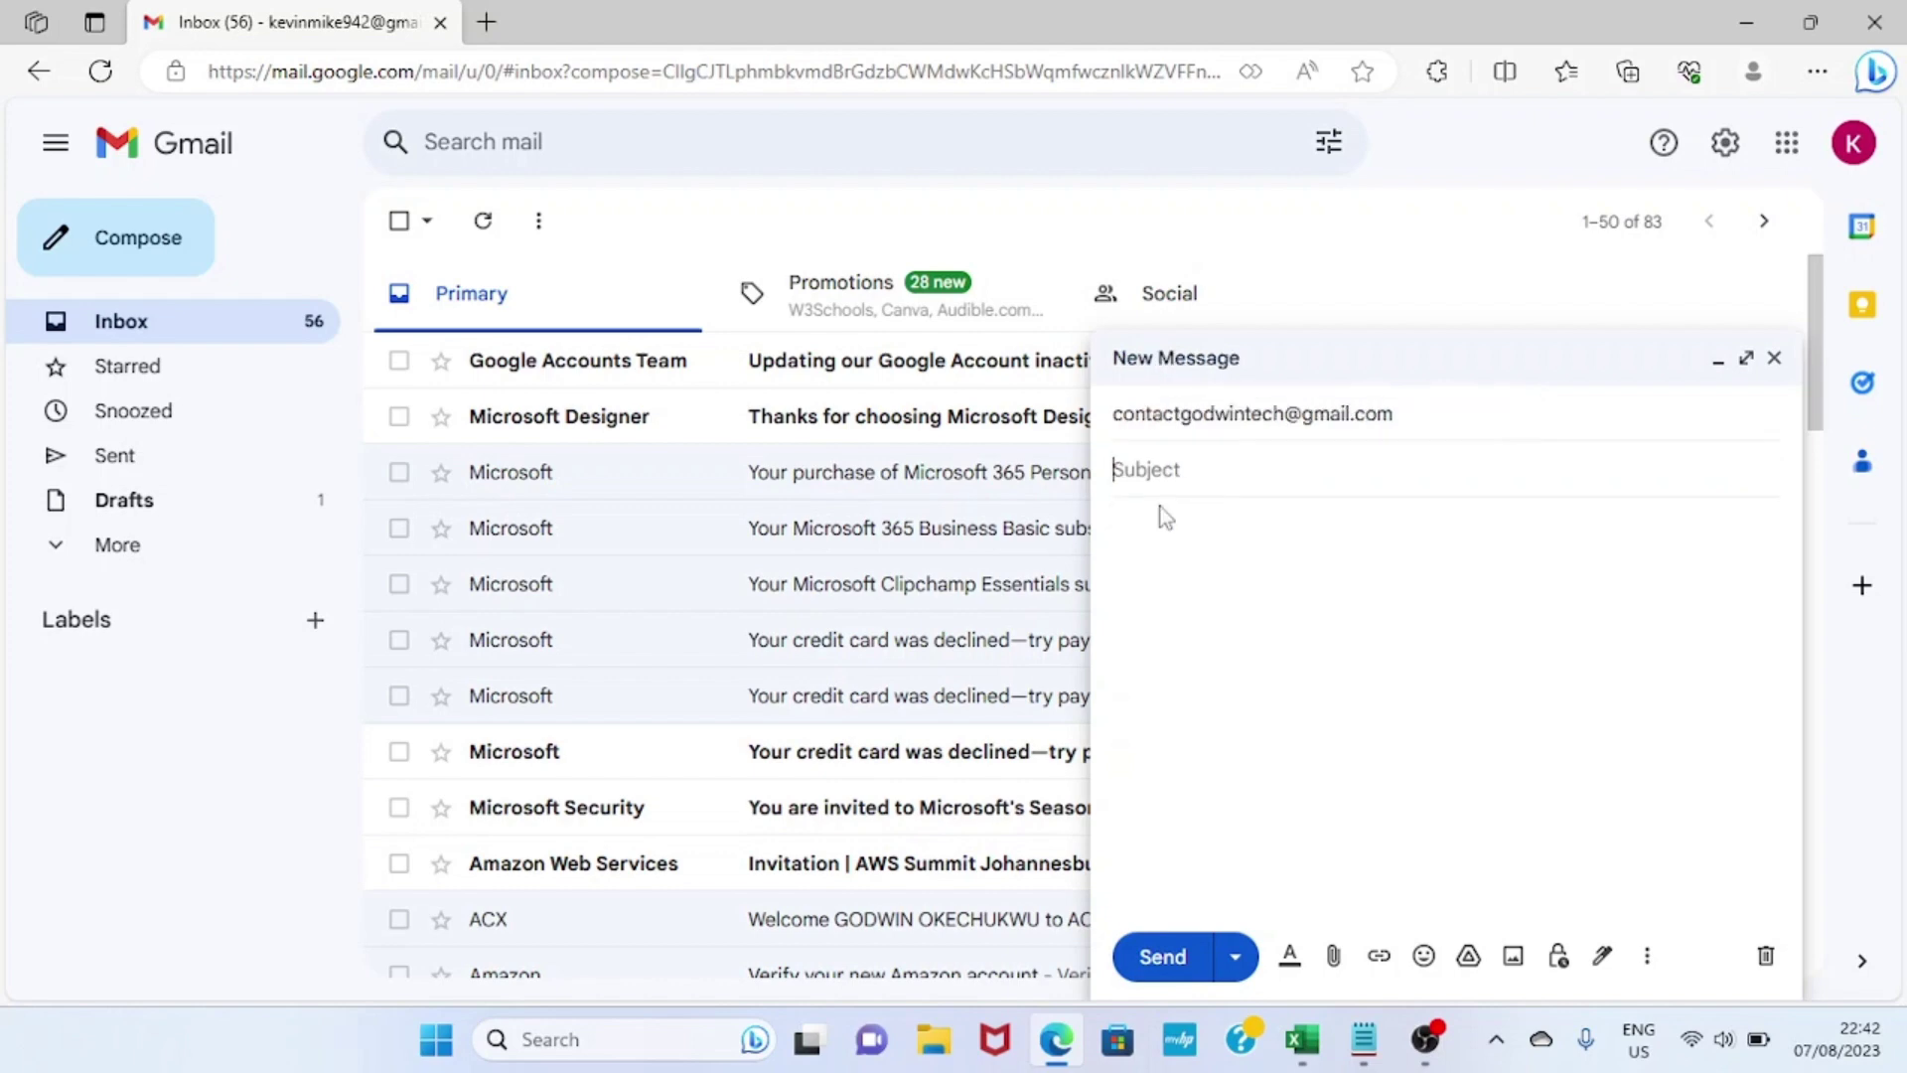
type("THE STUDENTS IN NUMBER")
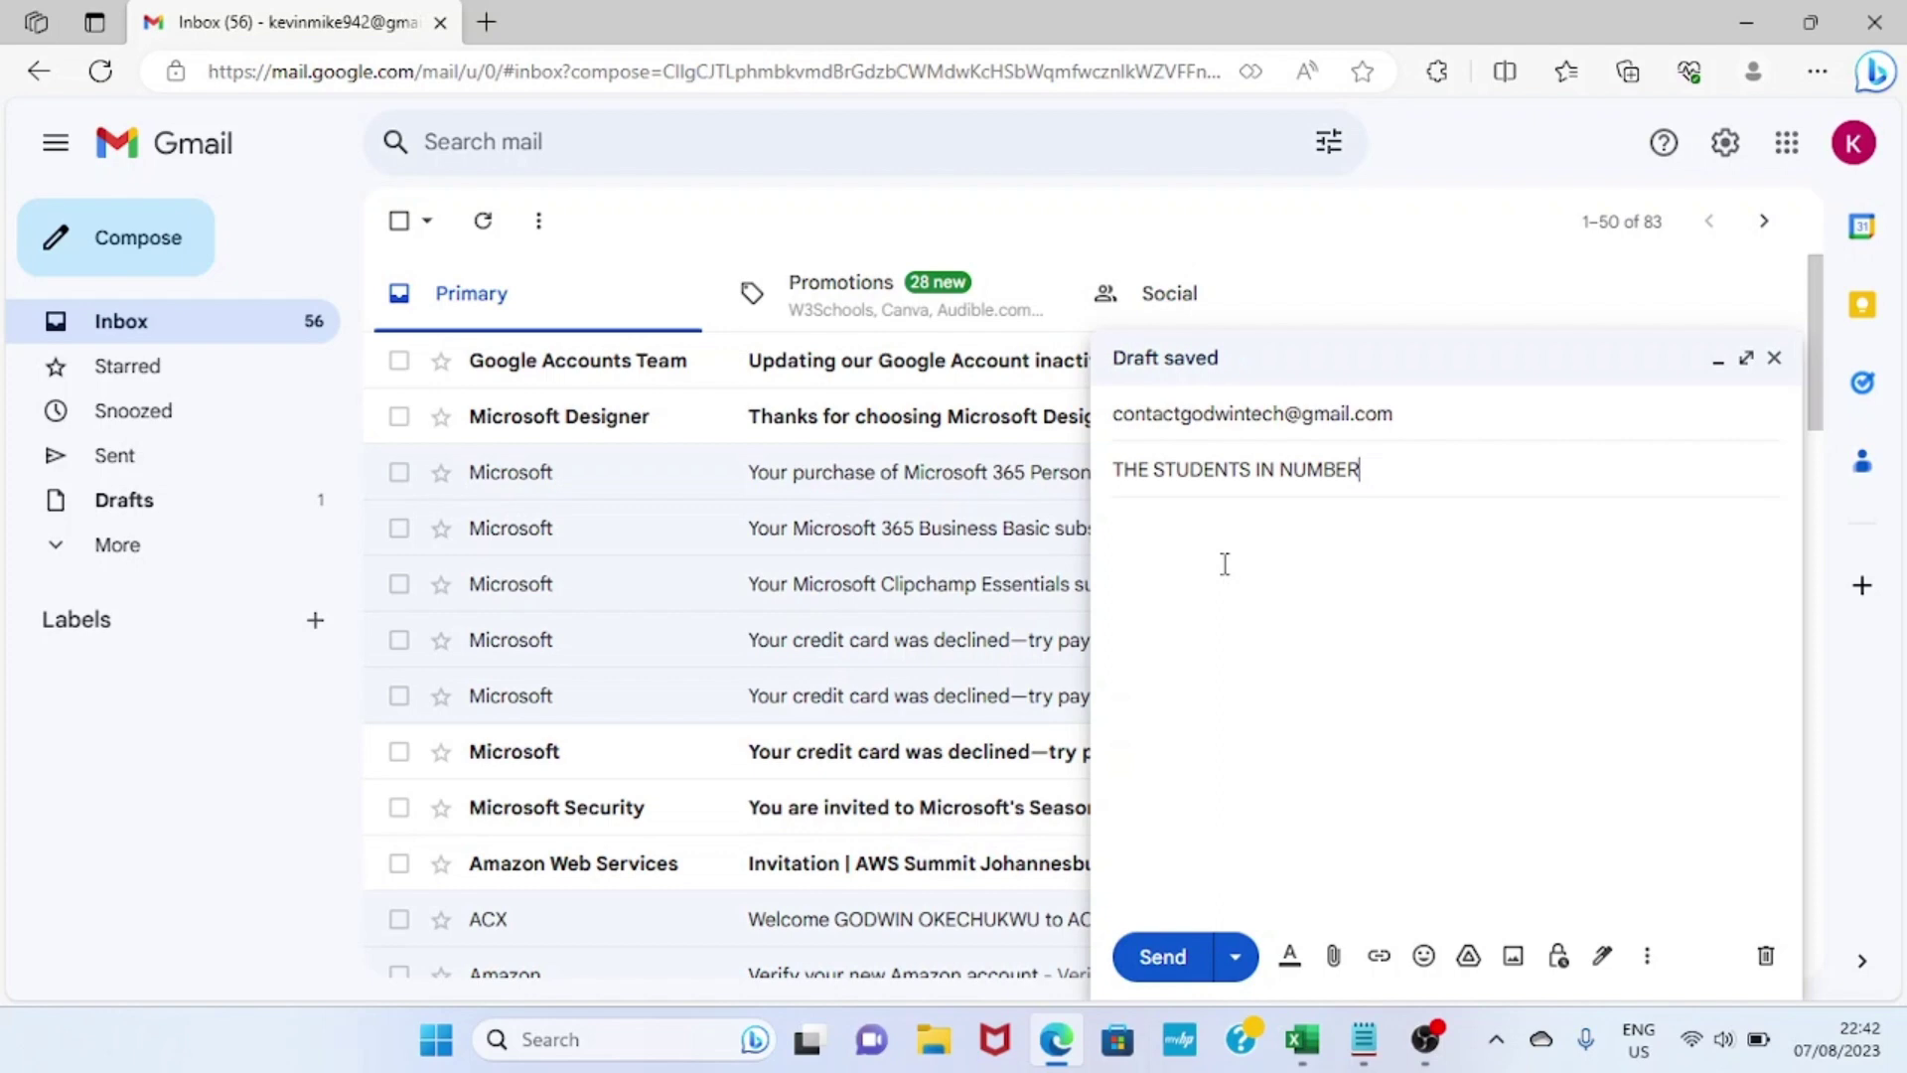
left_click(1225, 563)
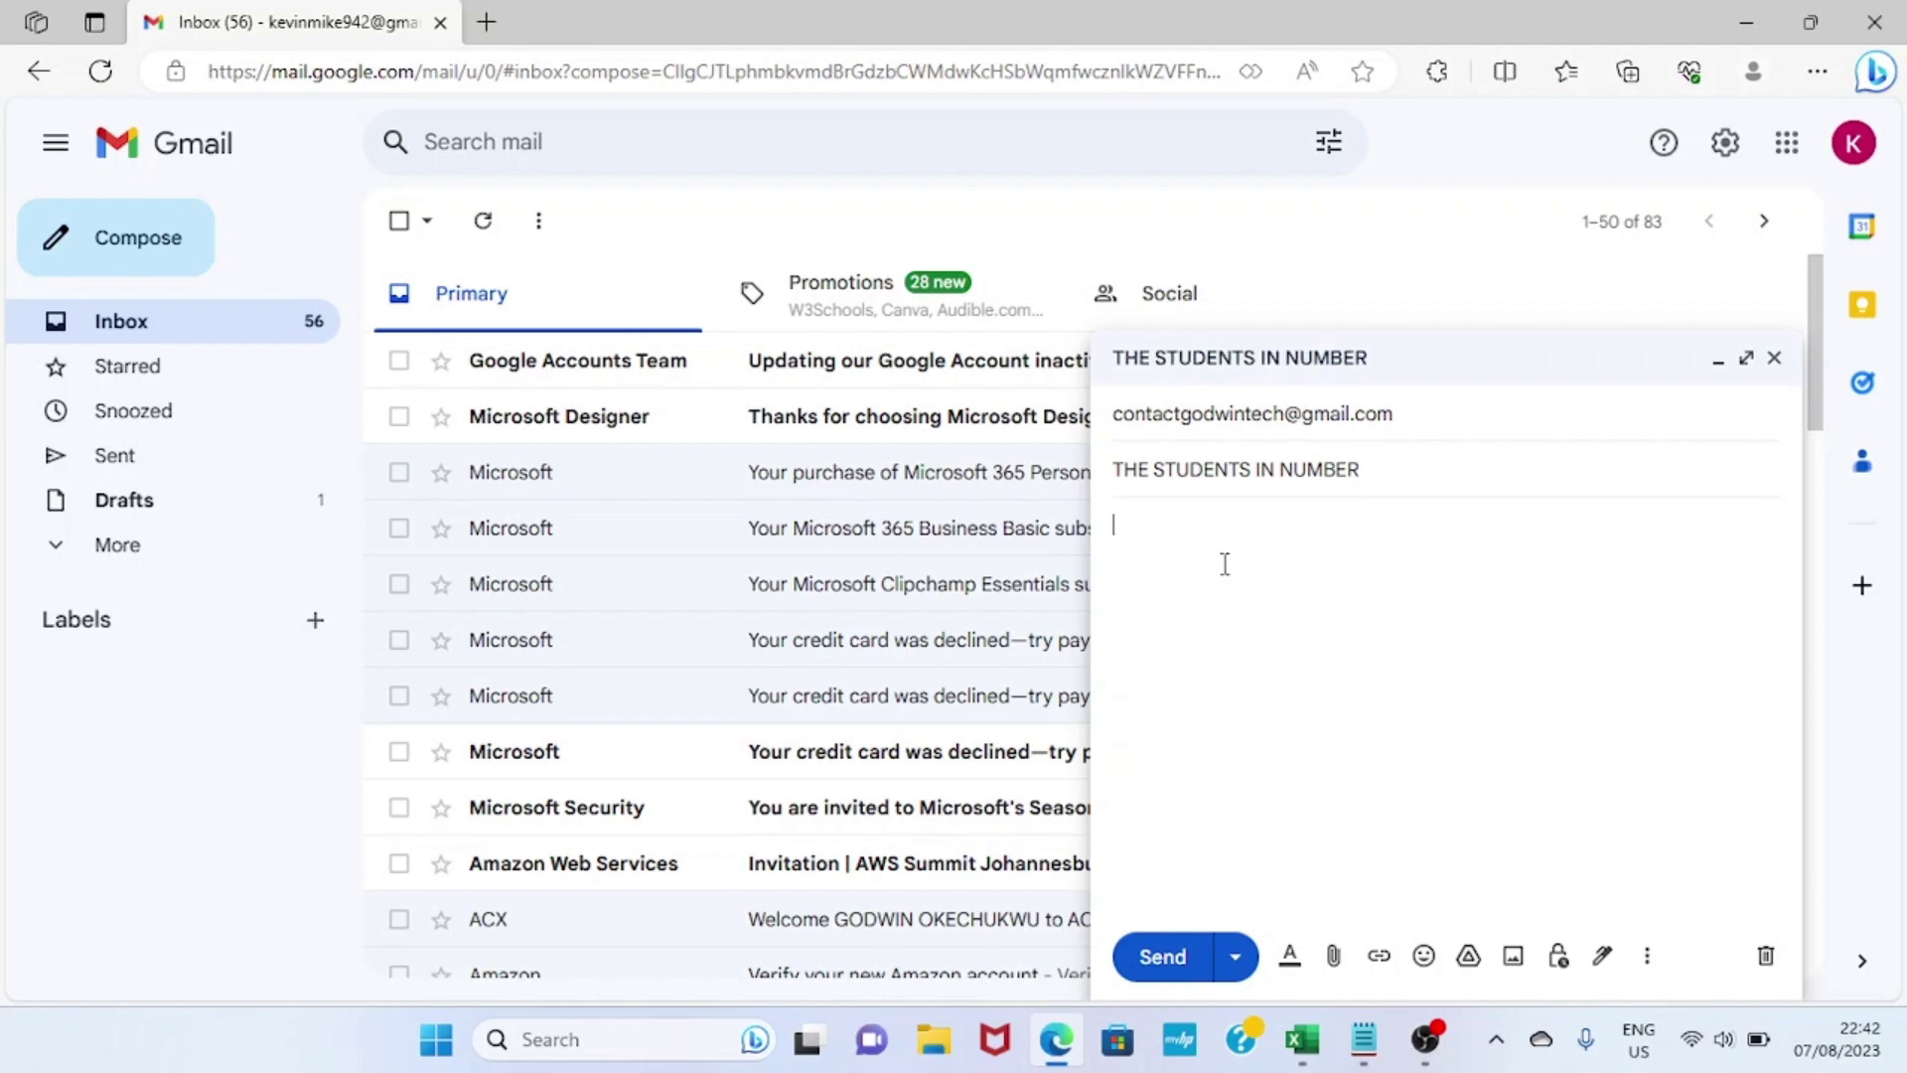
type("HHH")
key("BackSpace")
key("BackSpace")
key("BackSpace")
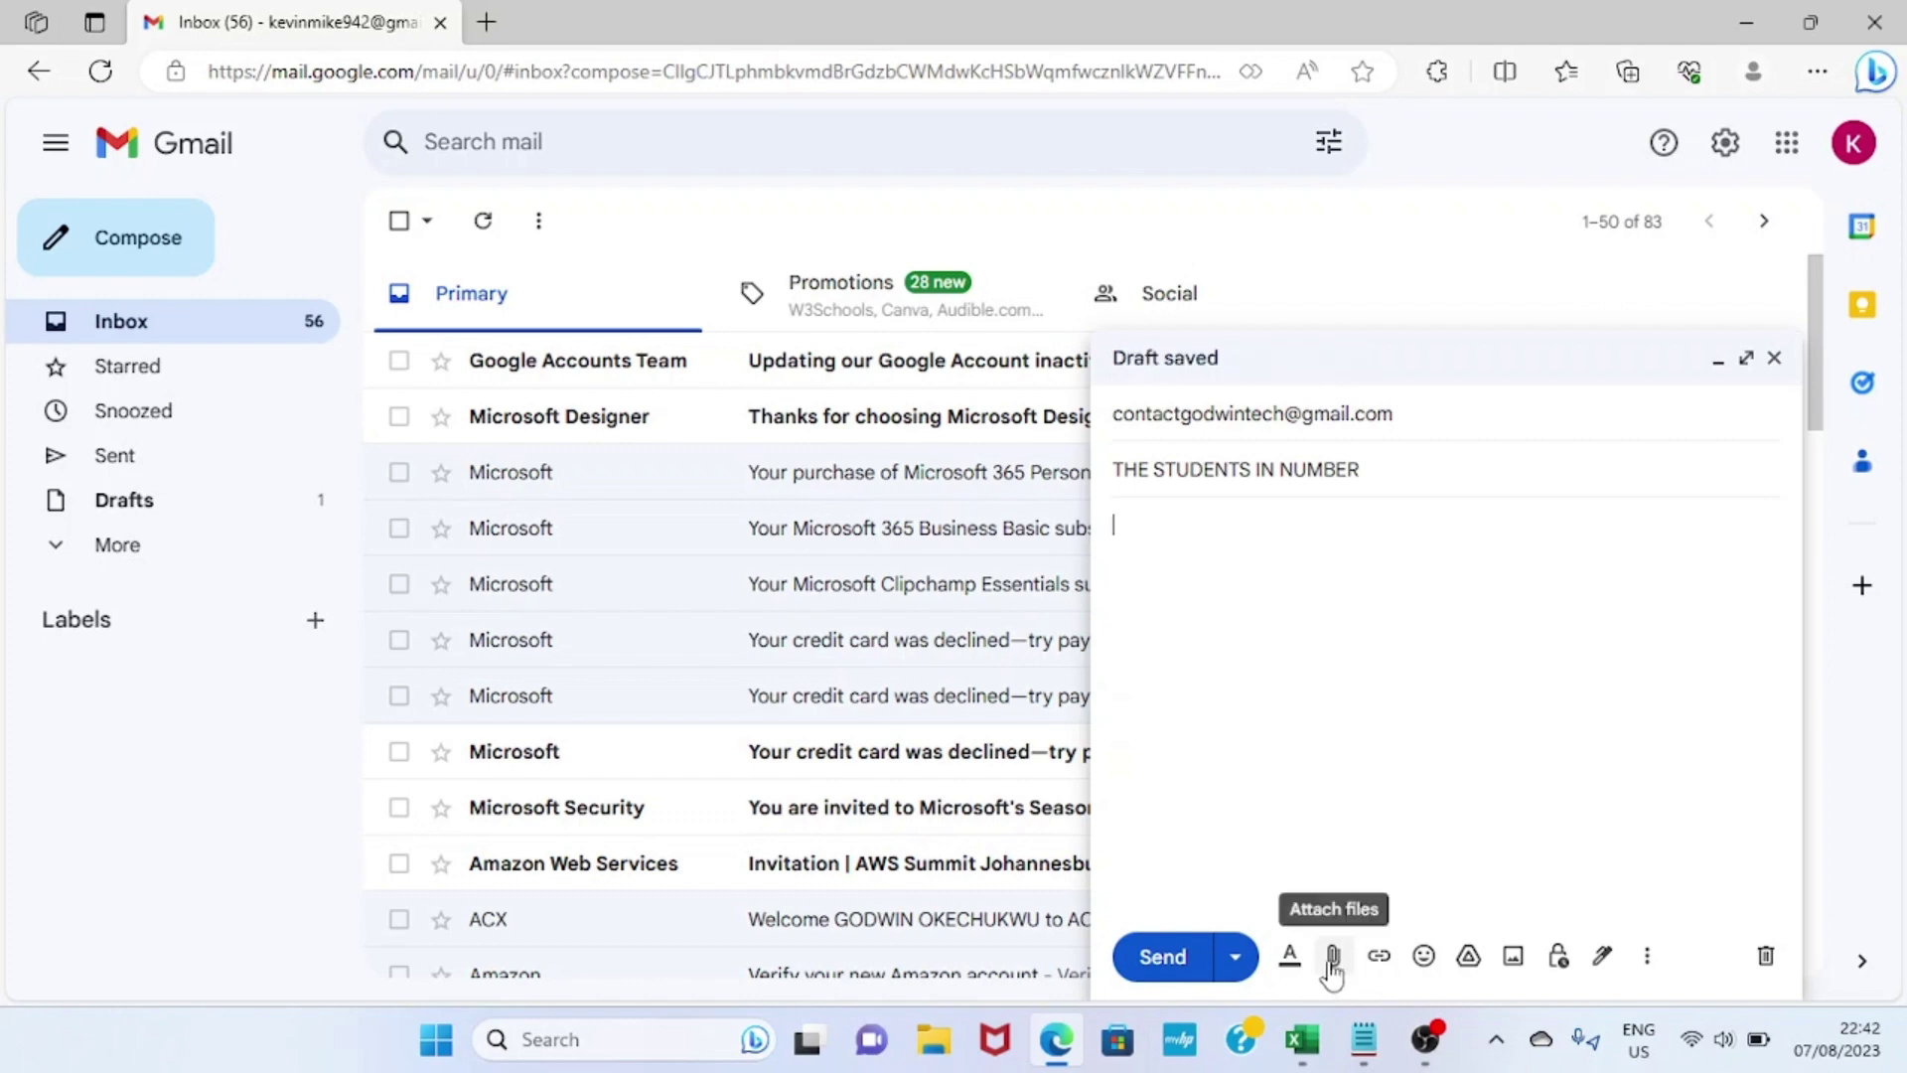
Step: Attach SAMPLE4.xlsx from the Documents folder to the Gmail draft
left_click(1335, 971)
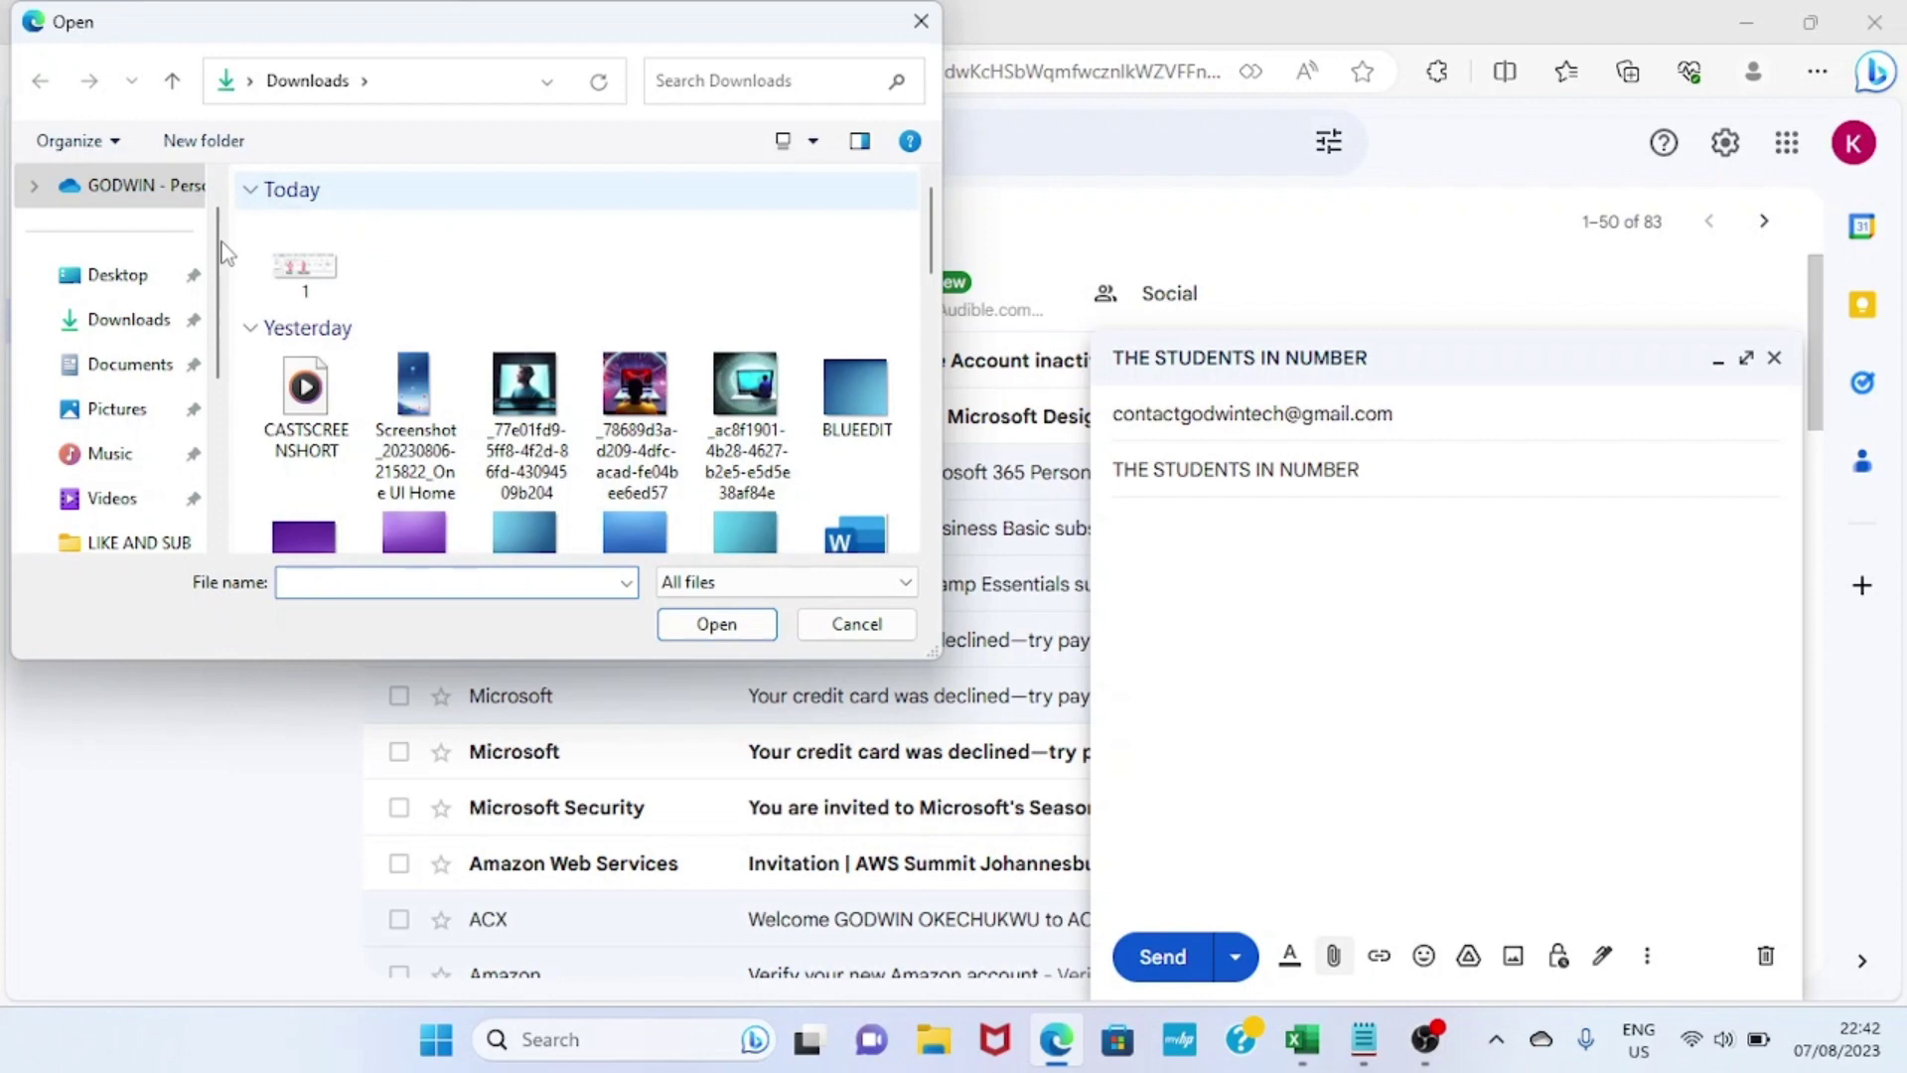
left_click(149, 377)
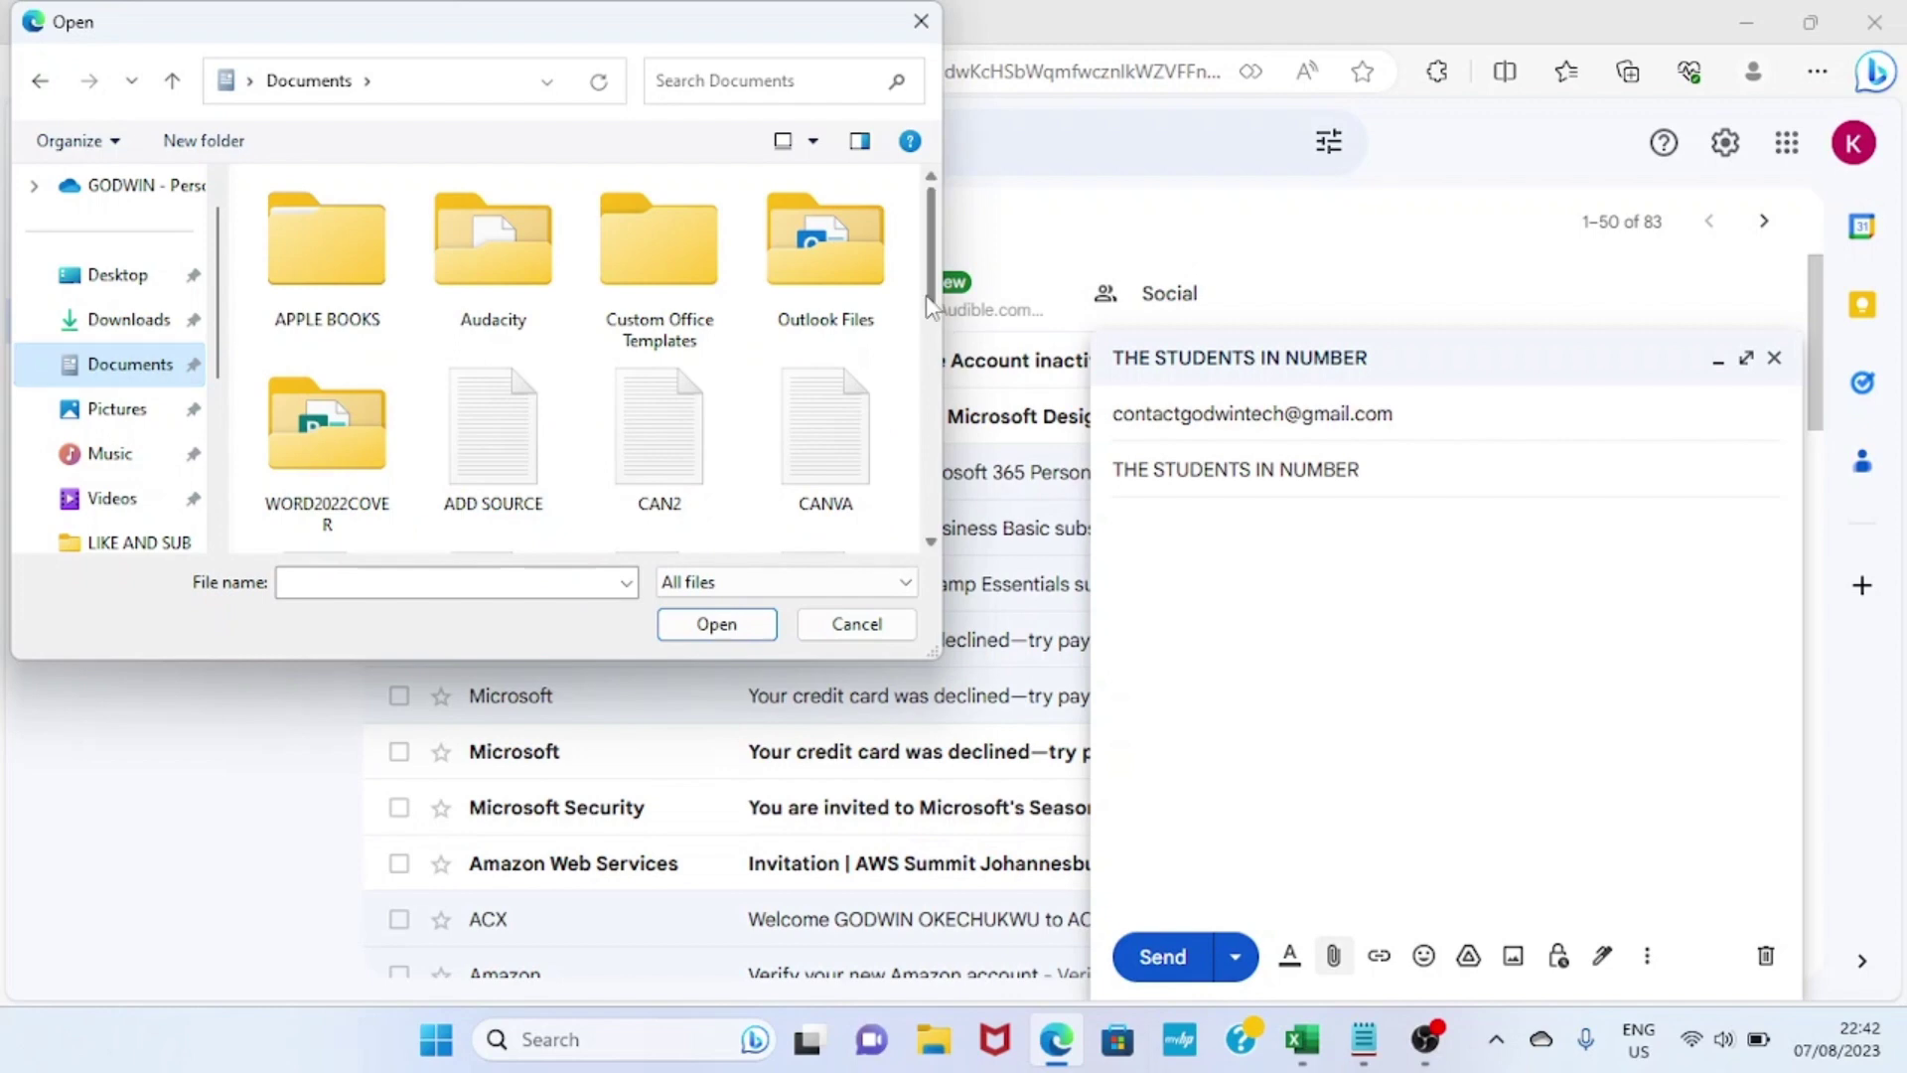
scroll(930, 304, "down", 2)
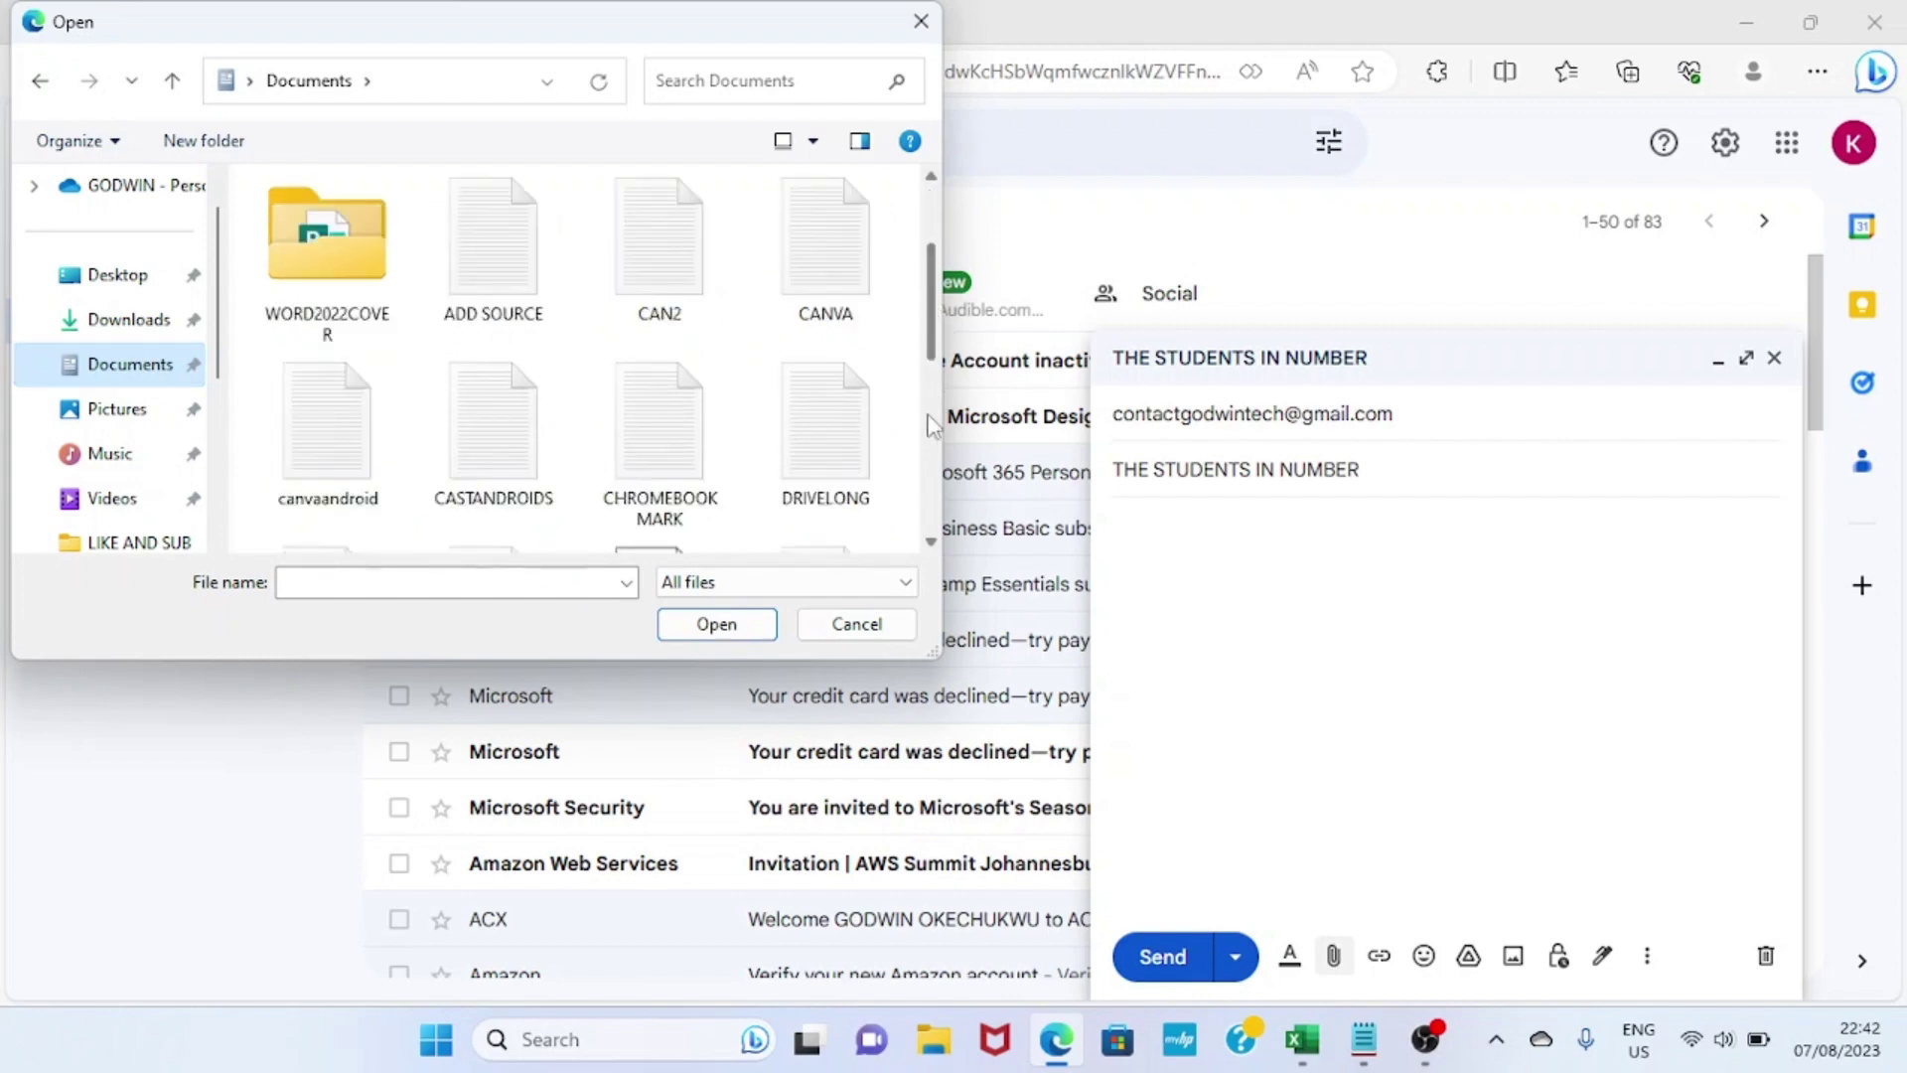
scroll(922, 506, "down", 3)
scroll(928, 516, "down", 2)
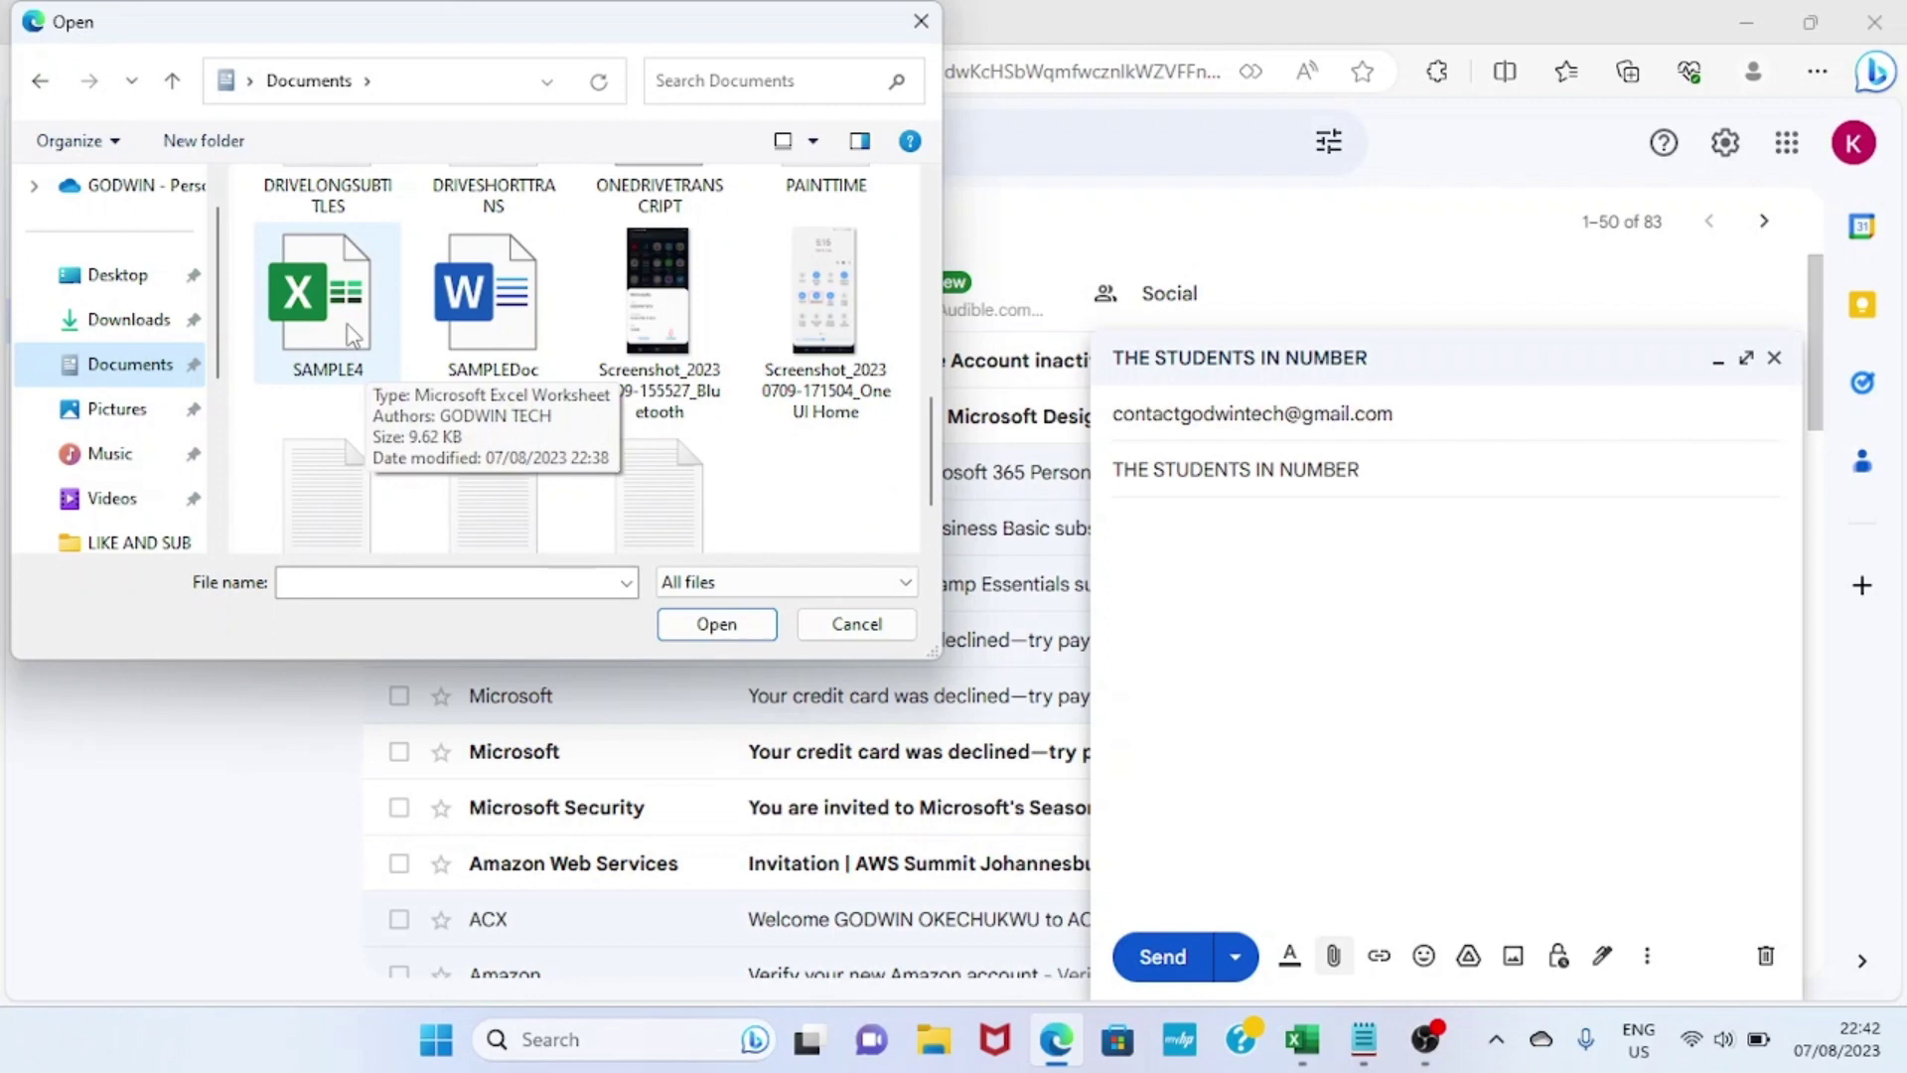
double_click(328, 298)
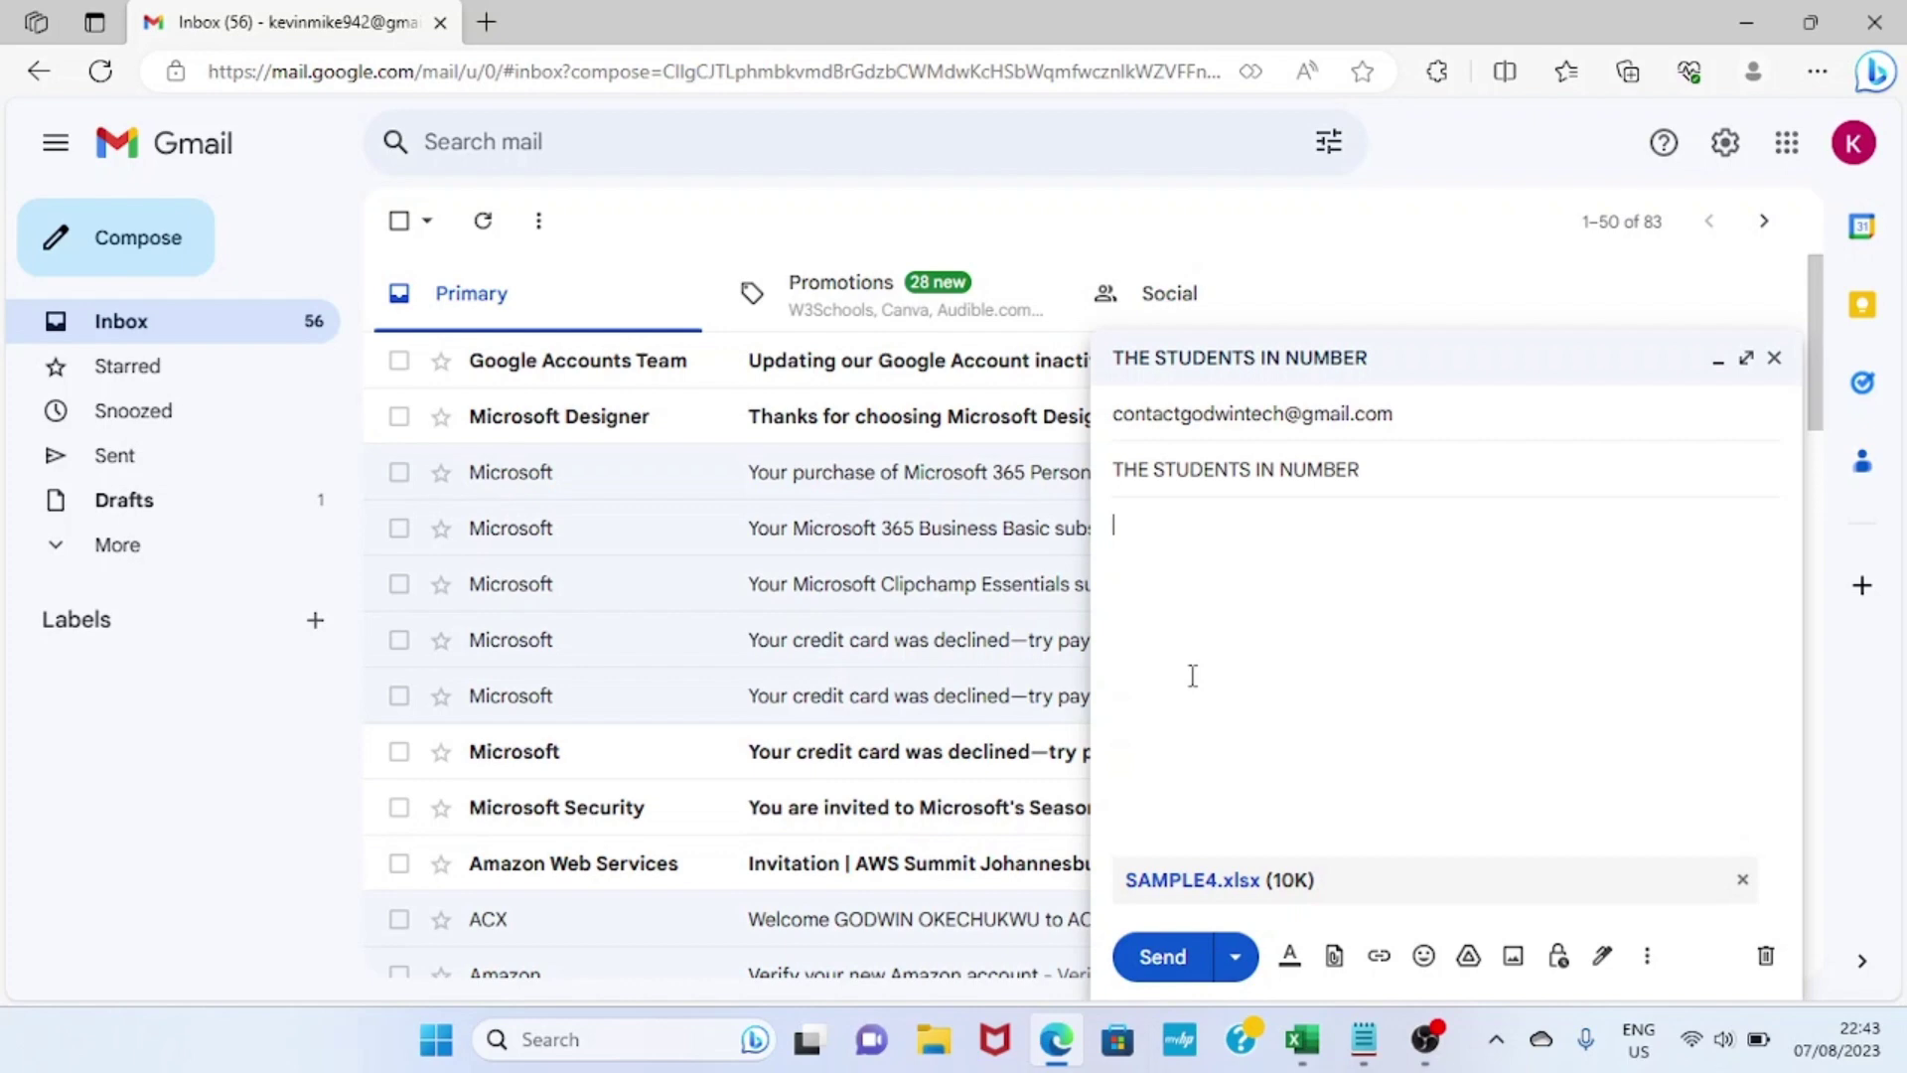
Step: Send the email carrying the SAMPLE4.xlsx attachment
left_click(1157, 957)
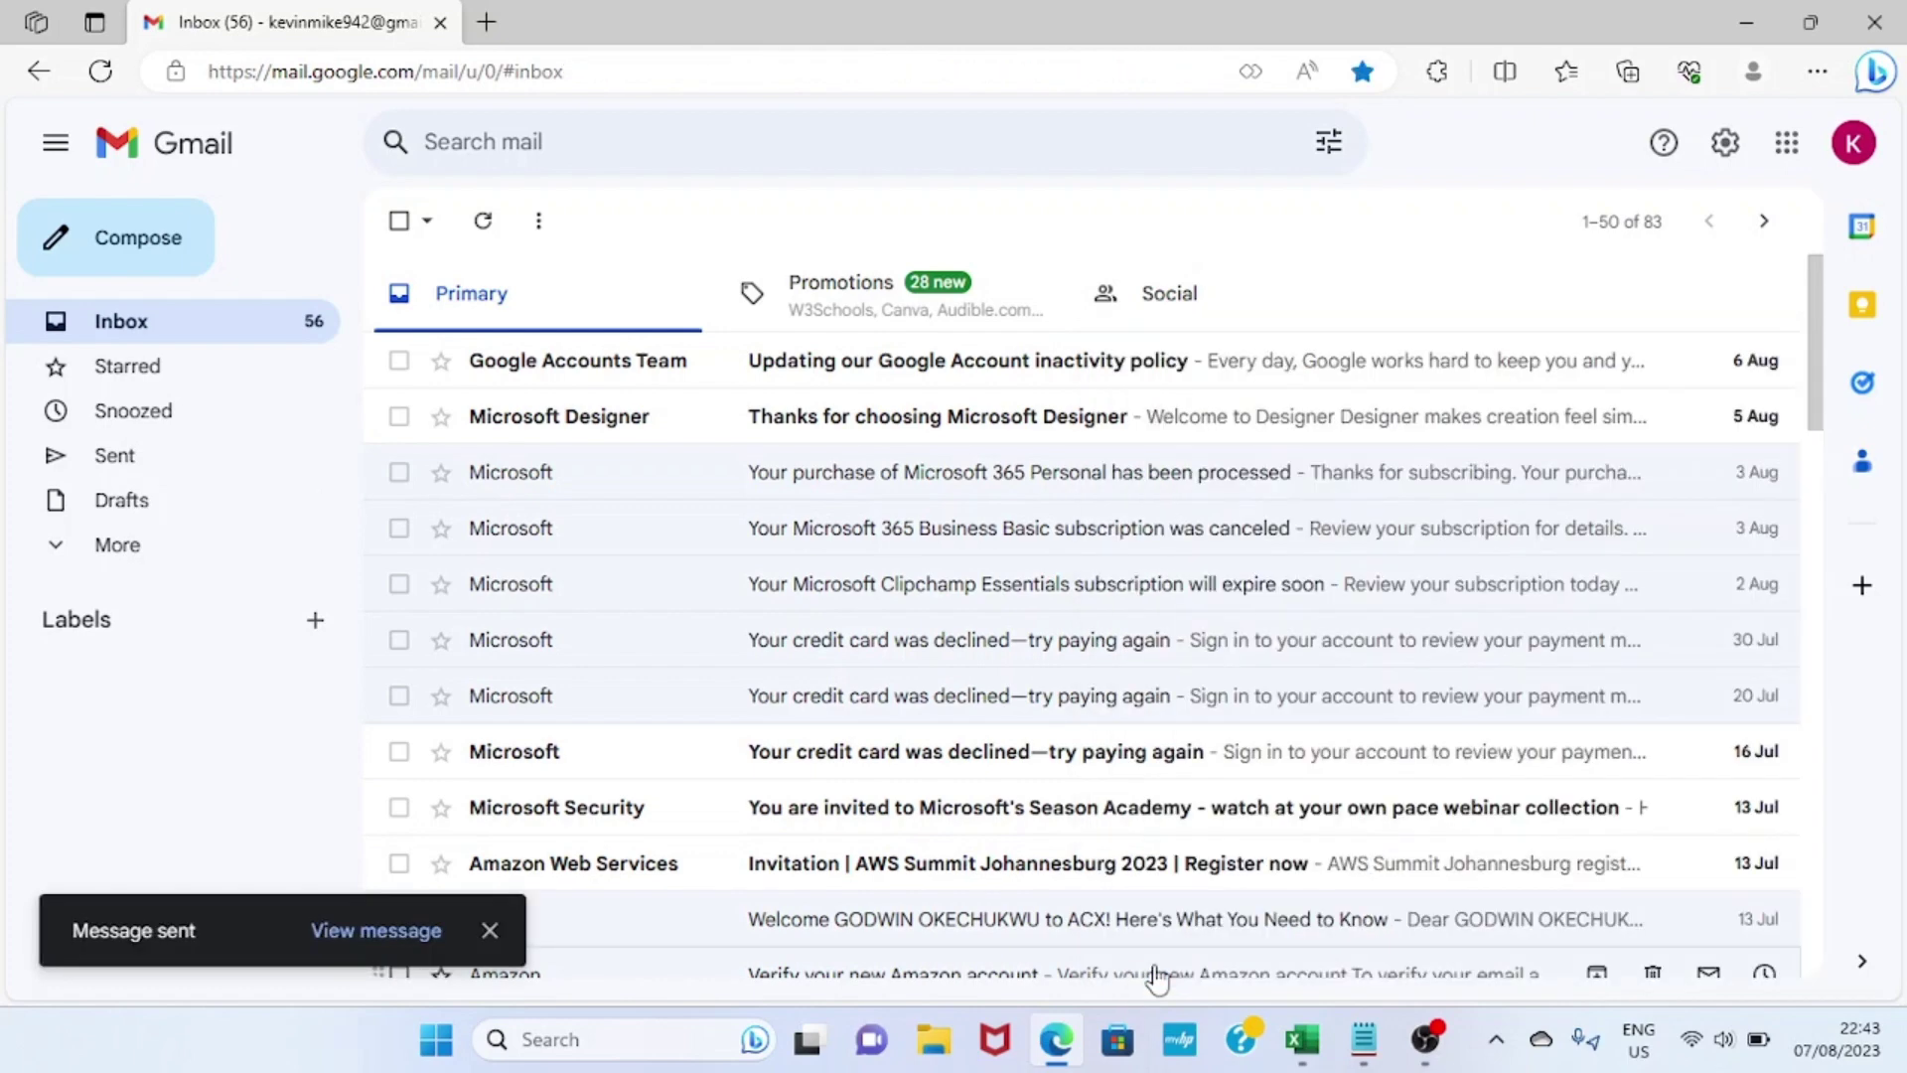